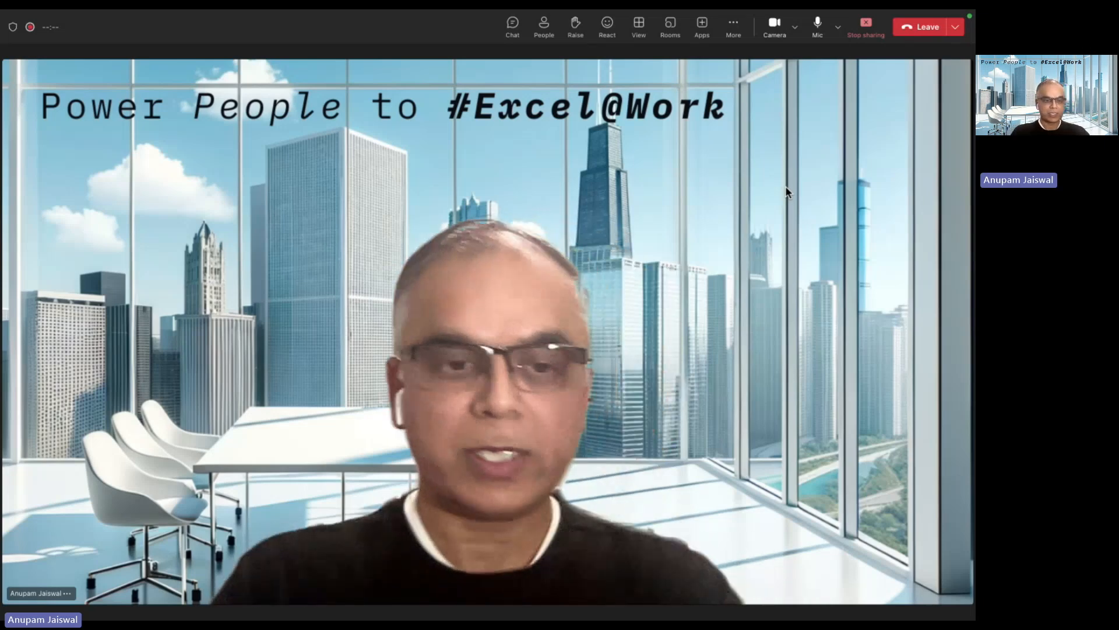
Search Spotlight for 'sap' and launch SAP-ECC.app to reach the SAP NetWeaver logon page.
{"action": "key", "text": "super+space"}
{"action": "type", "text": "sap"}
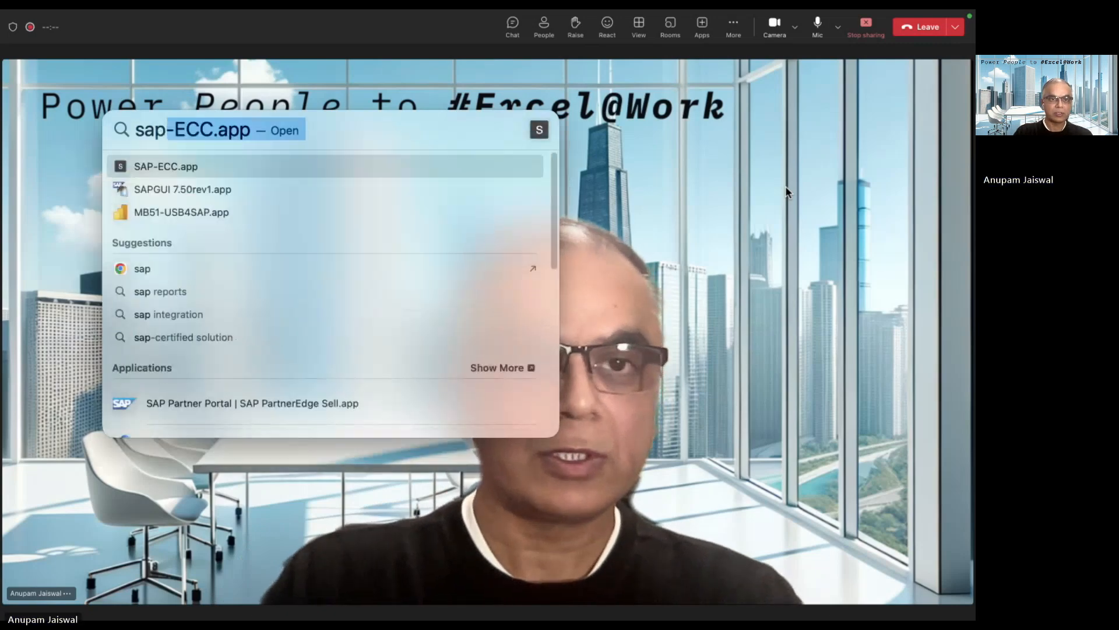
{"action": "key", "text": "Return"}
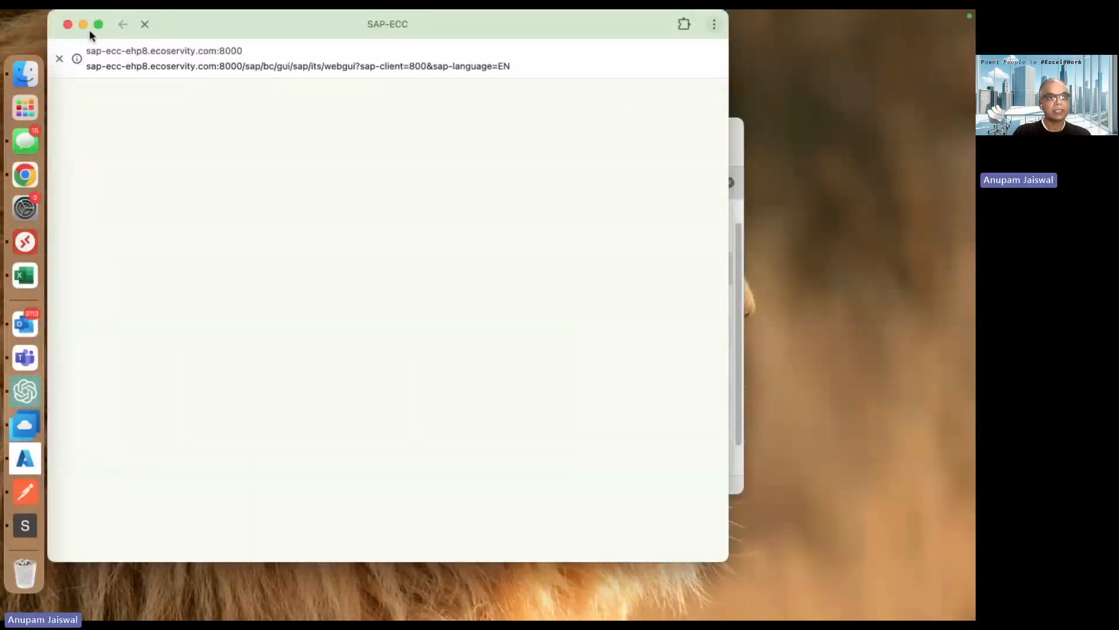
{"action": "mouse_move", "coordinate": [99, 26]}
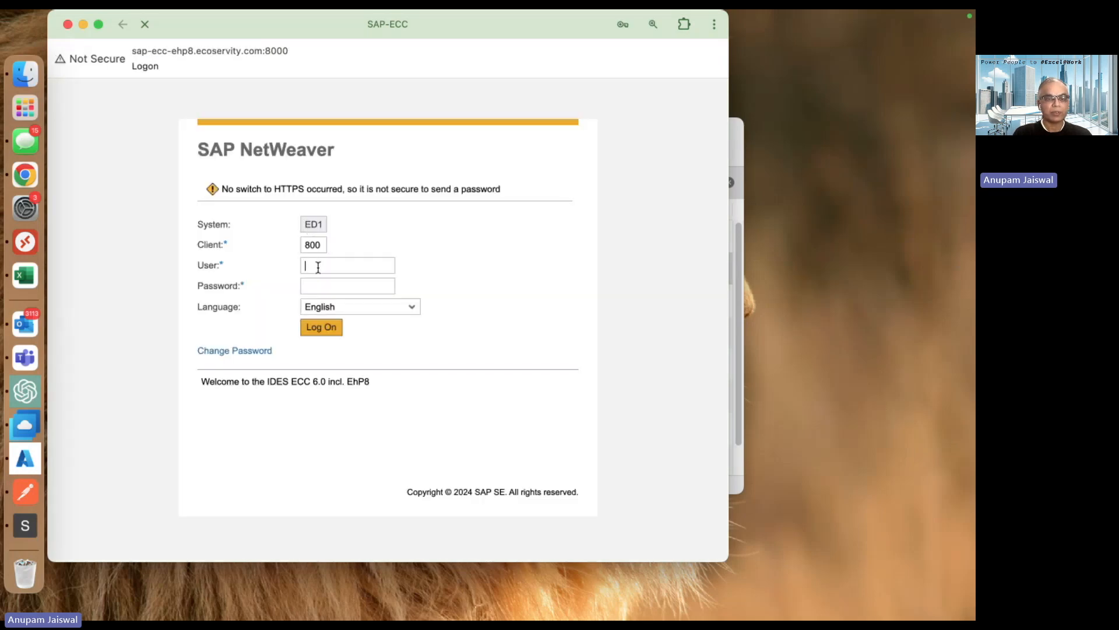
Log on to SAP system ED1, client 800, using the browser's saved login credentials.
{"action": "left_click", "coordinate": [321, 265]}
{"action": "left_click", "coordinate": [400, 295]}
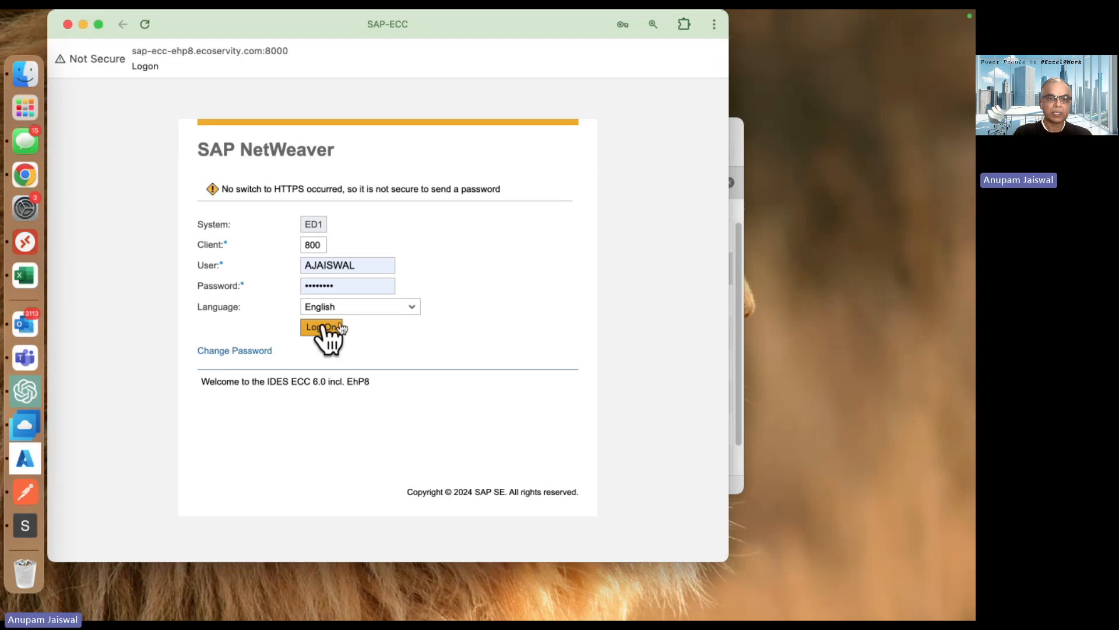
{"action": "left_click", "coordinate": [337, 330]}
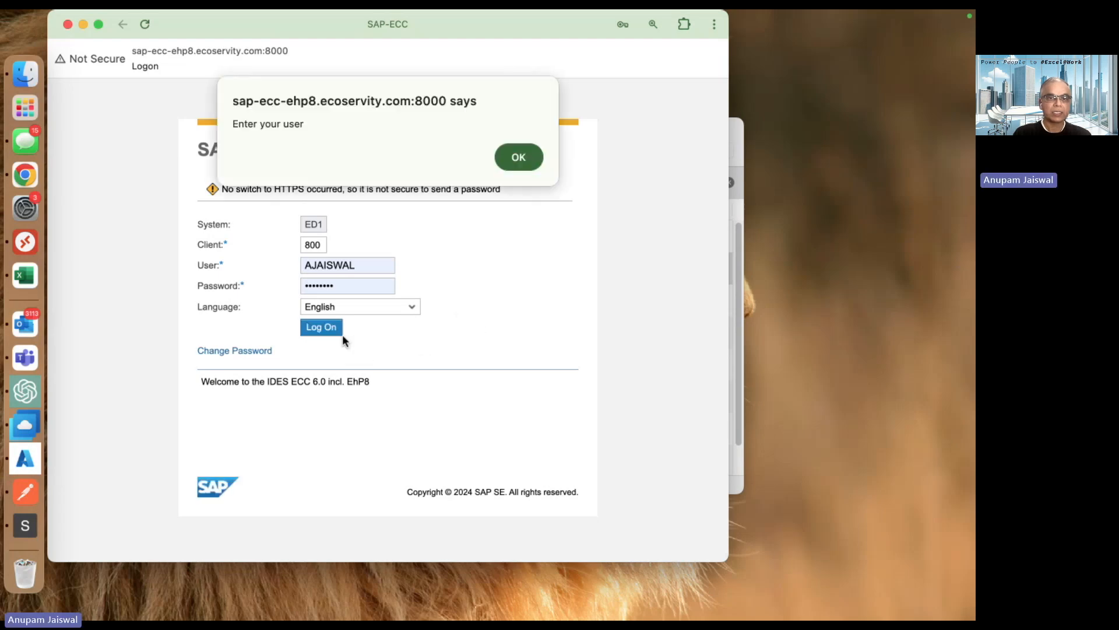
{"action": "left_click", "coordinate": [519, 158]}
{"action": "left_click", "coordinate": [336, 264]}
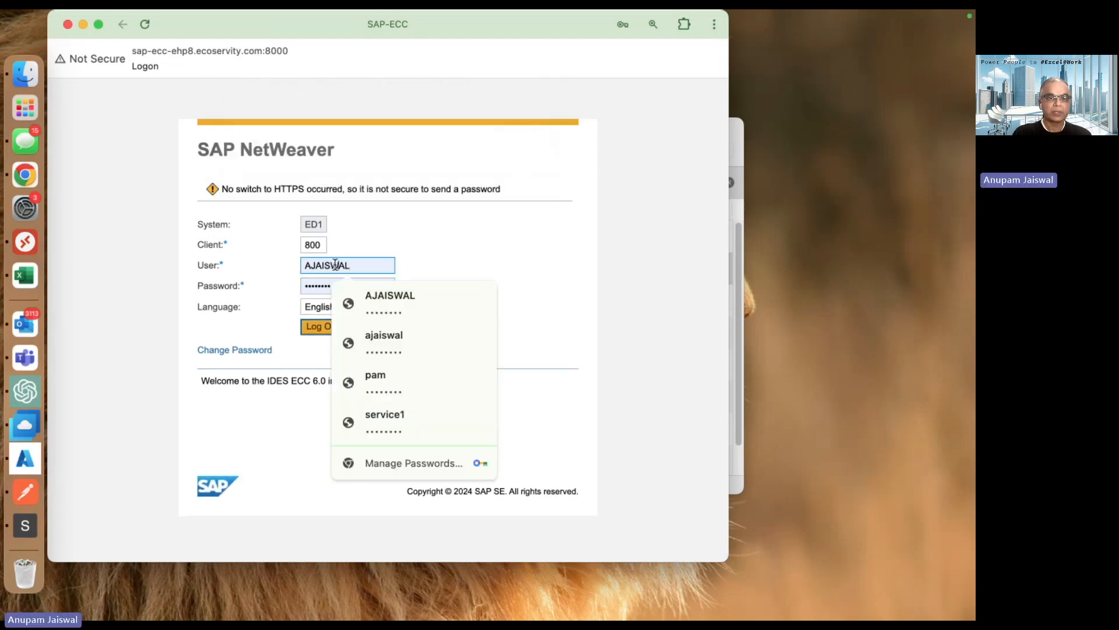
{"action": "left_click", "coordinate": [408, 302]}
{"action": "left_click", "coordinate": [322, 327]}
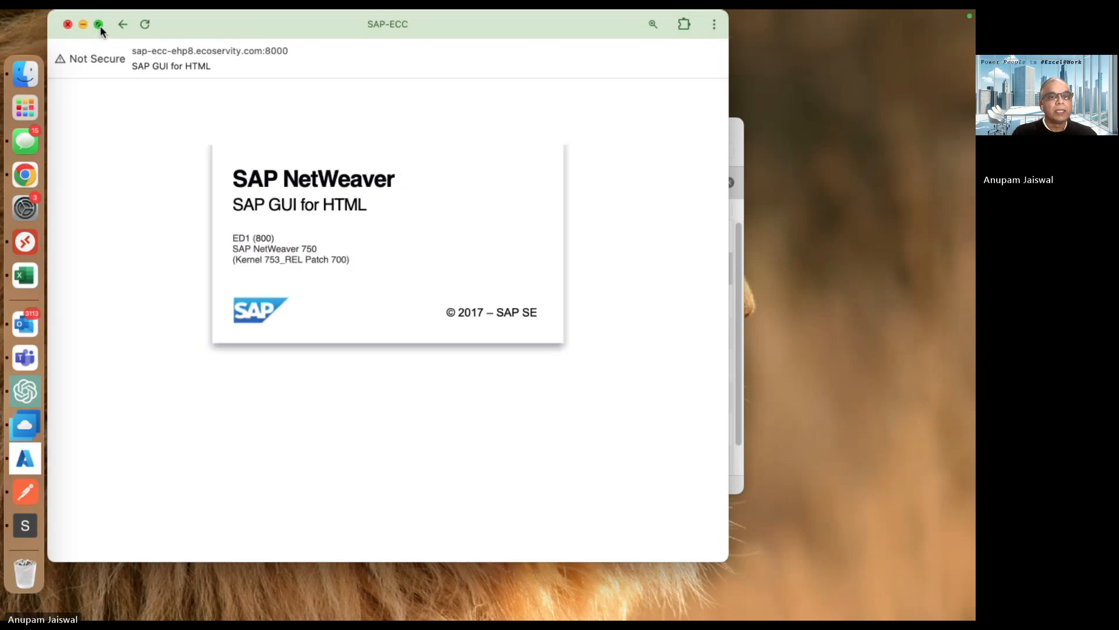
{"action": "left_click", "coordinate": [99, 26]}
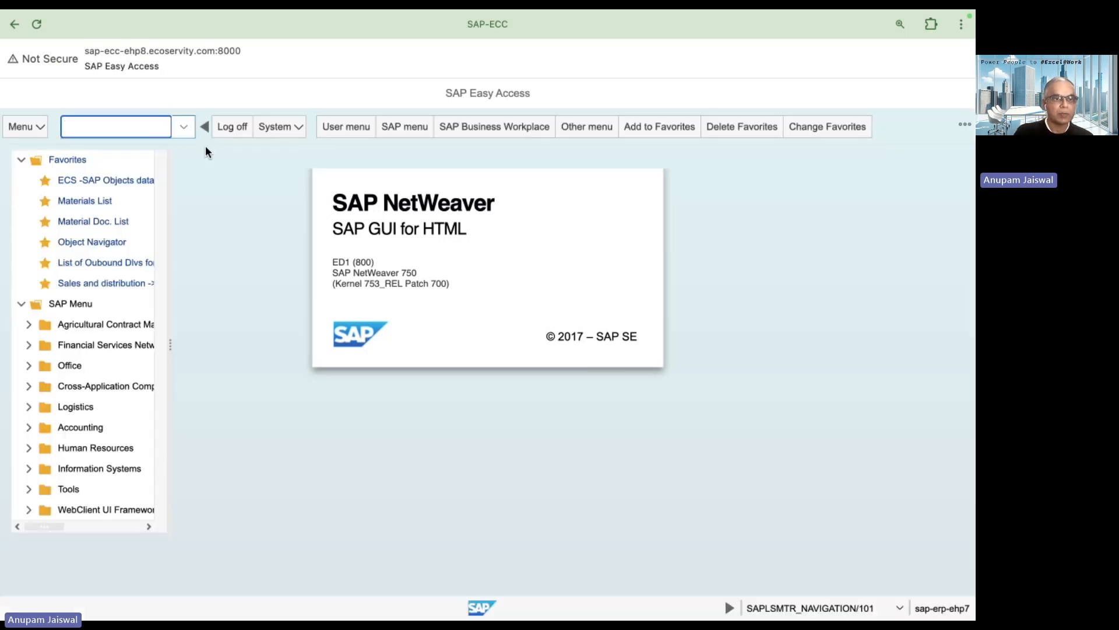
Open 'Material Doc. List' (RM07DOCS) from the SAP Favorites.
{"action": "left_click", "coordinate": [121, 224]}
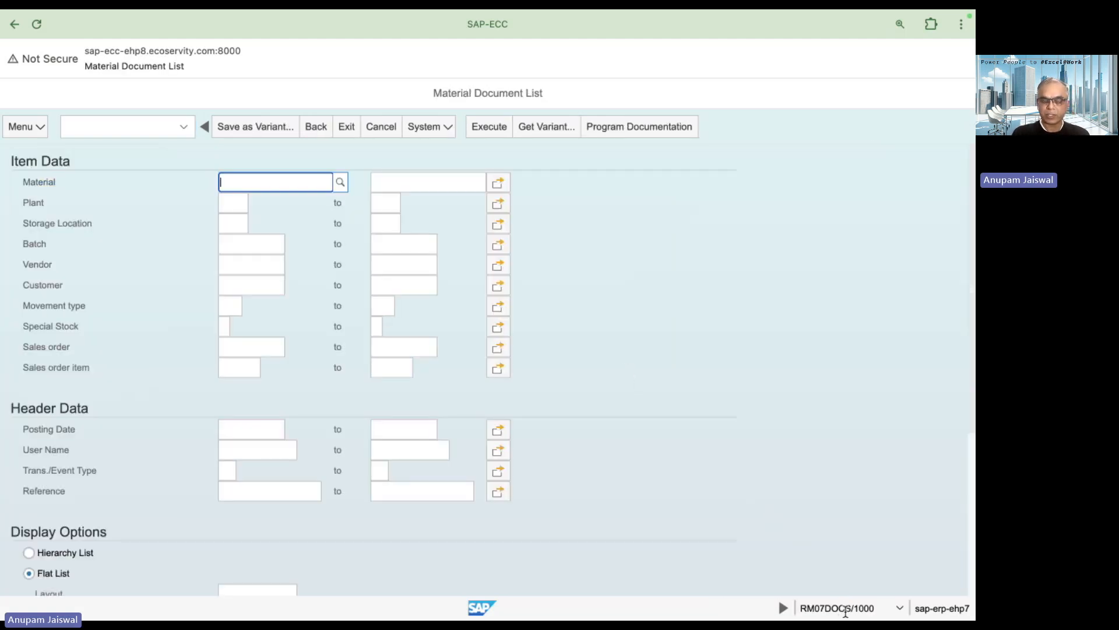
After checking the system details, load saved variant USB4SAP1 into the RM07DOCS selections.
{"action": "left_click", "coordinate": [899, 608]}
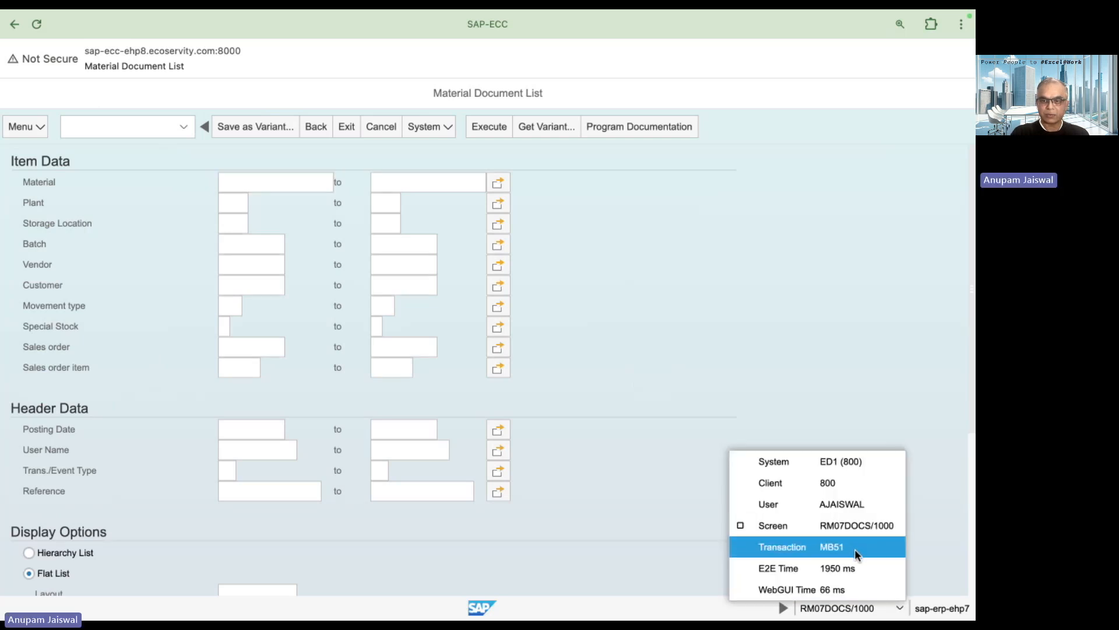
{"action": "left_click", "coordinate": [818, 344]}
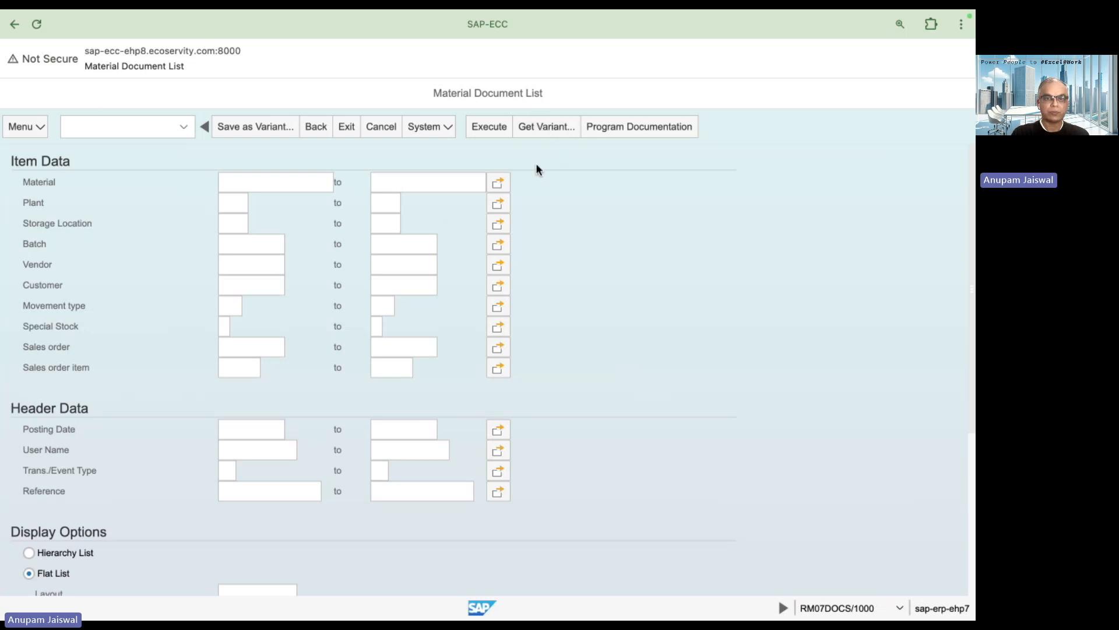
{"action": "left_click", "coordinate": [534, 131]}
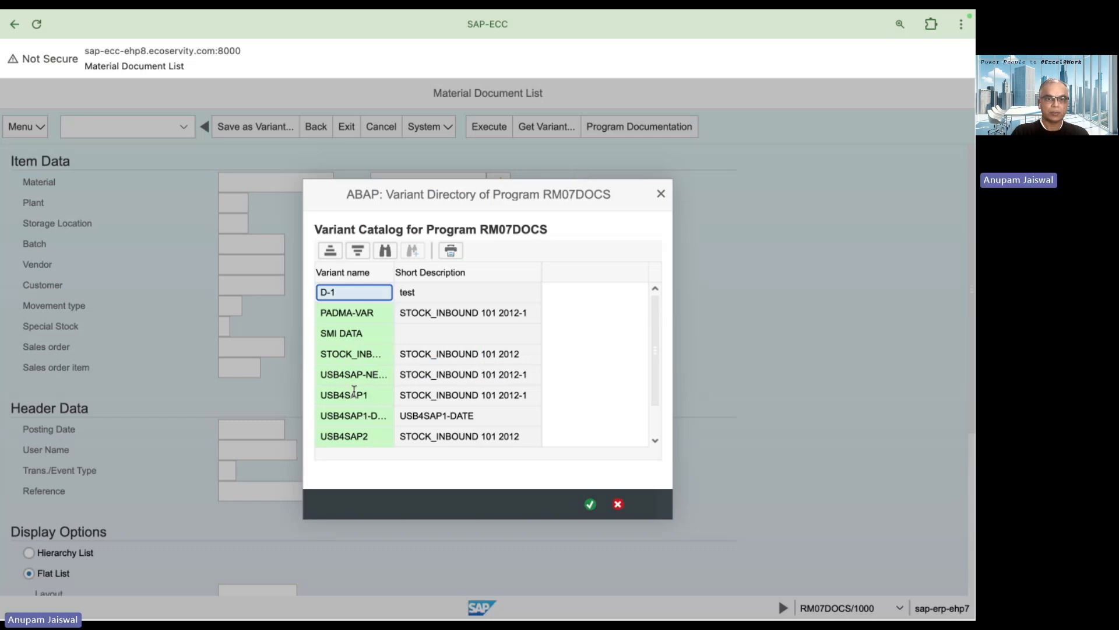
{"action": "left_click", "coordinate": [353, 394]}
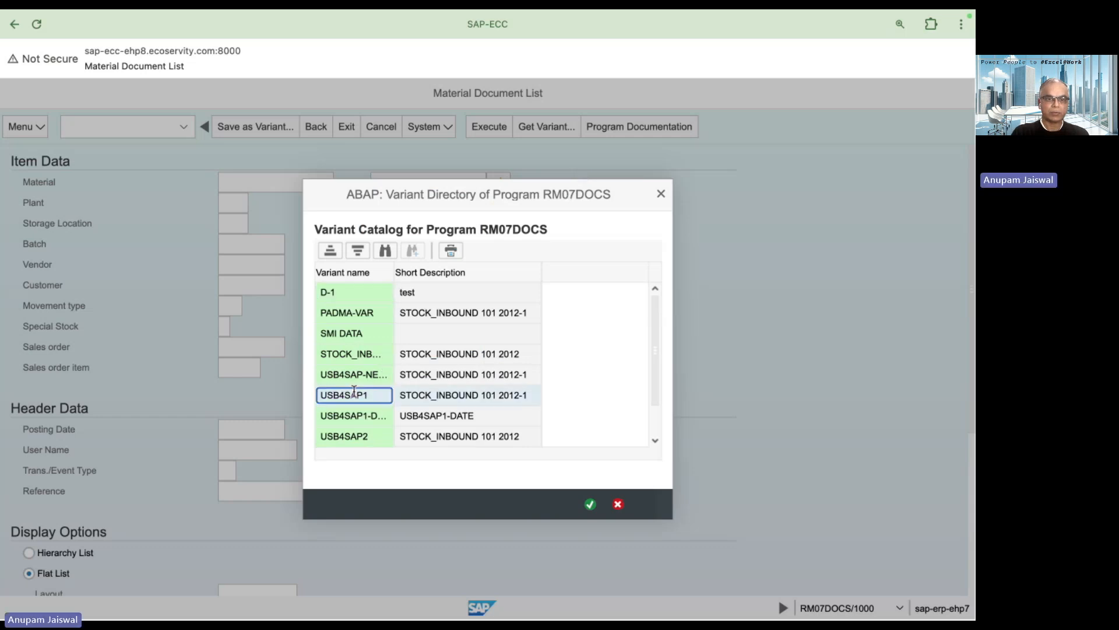
{"action": "double_click", "coordinate": [354, 394]}
Execute the report and switch to the Power Query dataflow window.
{"action": "left_click", "coordinate": [488, 128]}
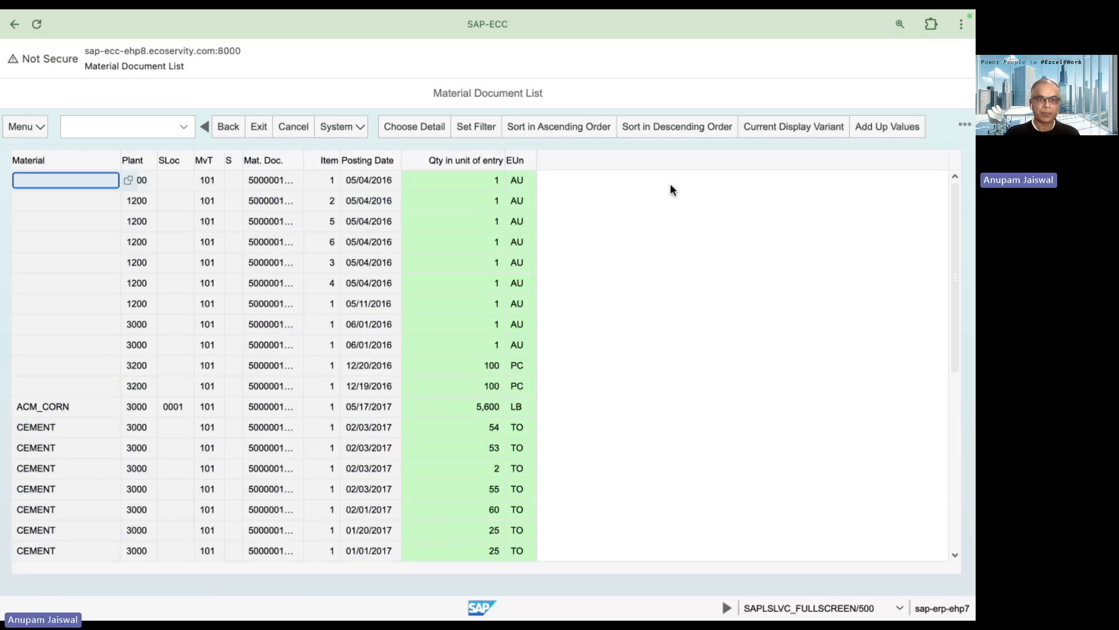
{"action": "key", "text": "super+Tab"}
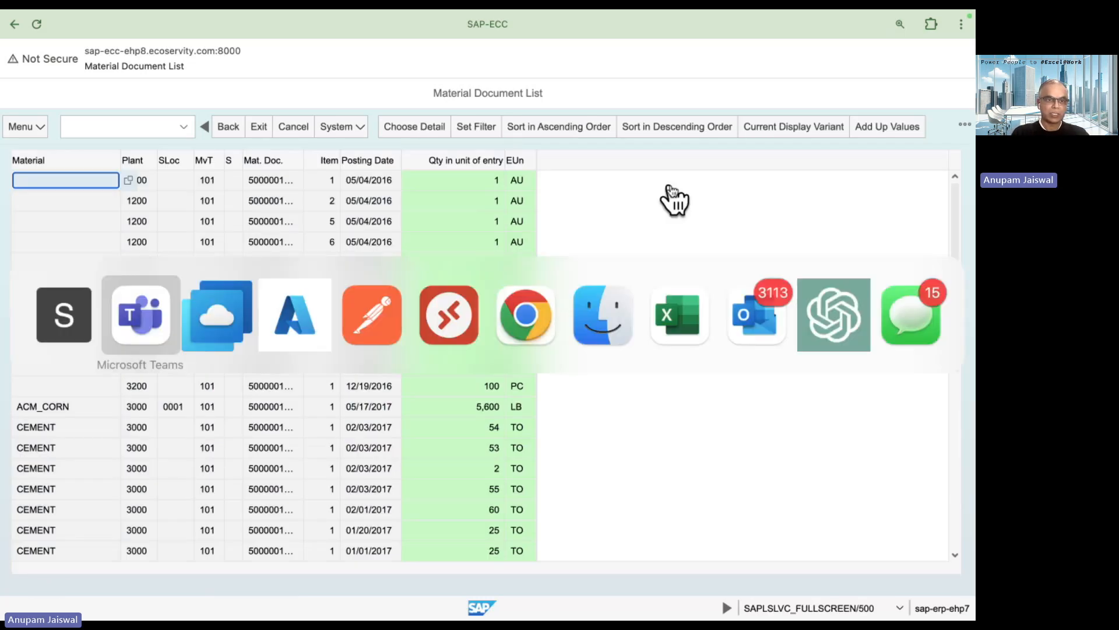
{"action": "key", "text": "super+Tab"}
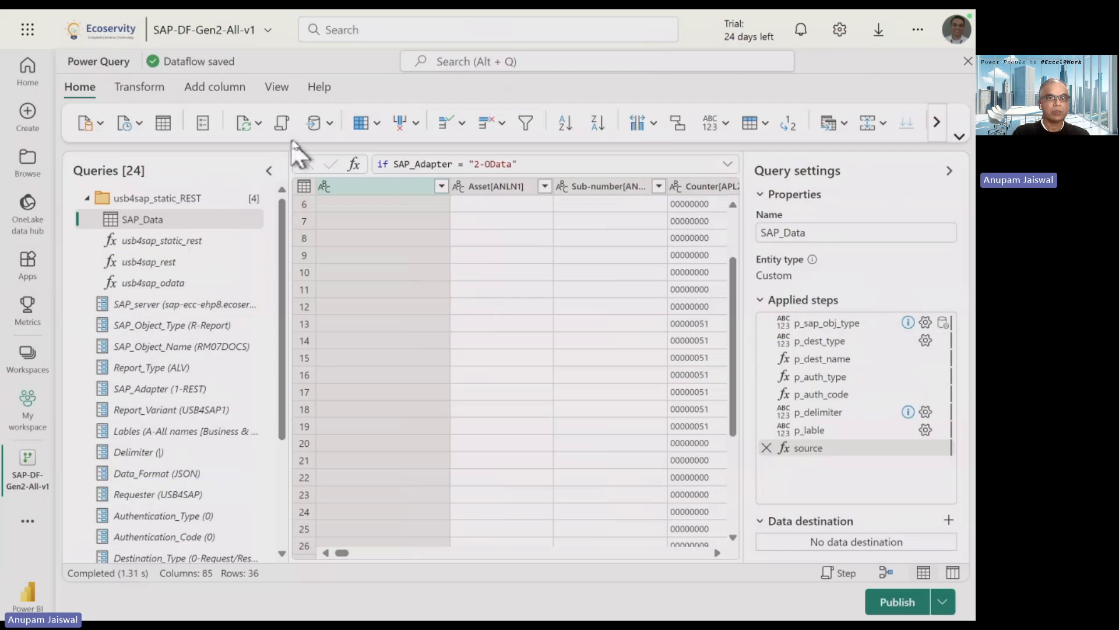
Check parameters SAP_Object_Type R-Report, SAP_Object_Name RM07DOCS, Report_Variant USB4SAP1, then apply them.
{"action": "left_click", "coordinate": [959, 136]}
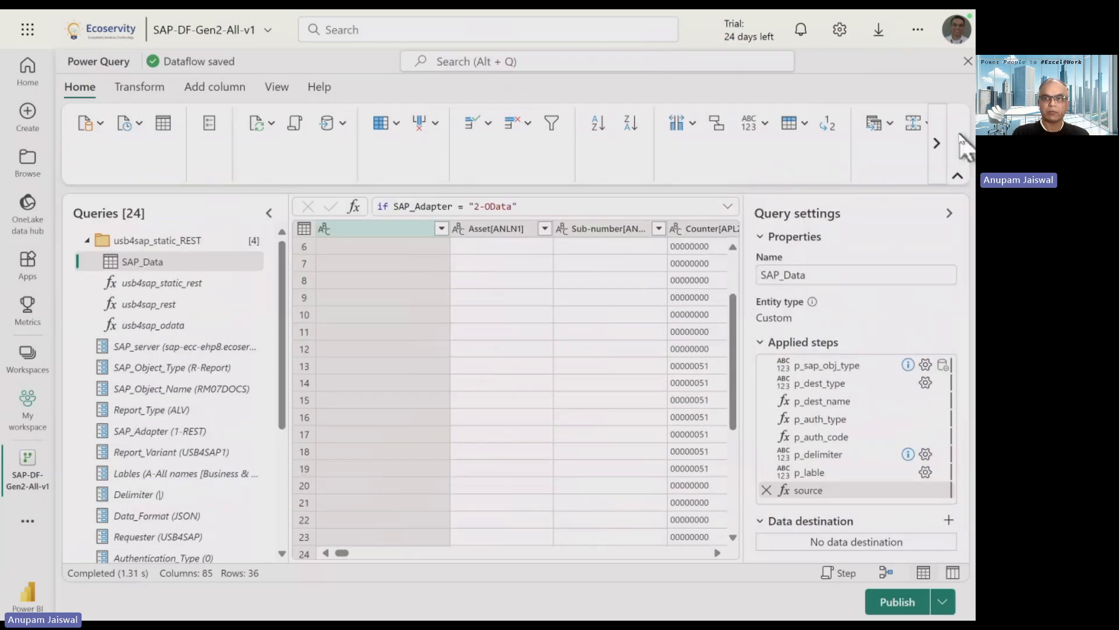
{"action": "left_click", "coordinate": [345, 141]}
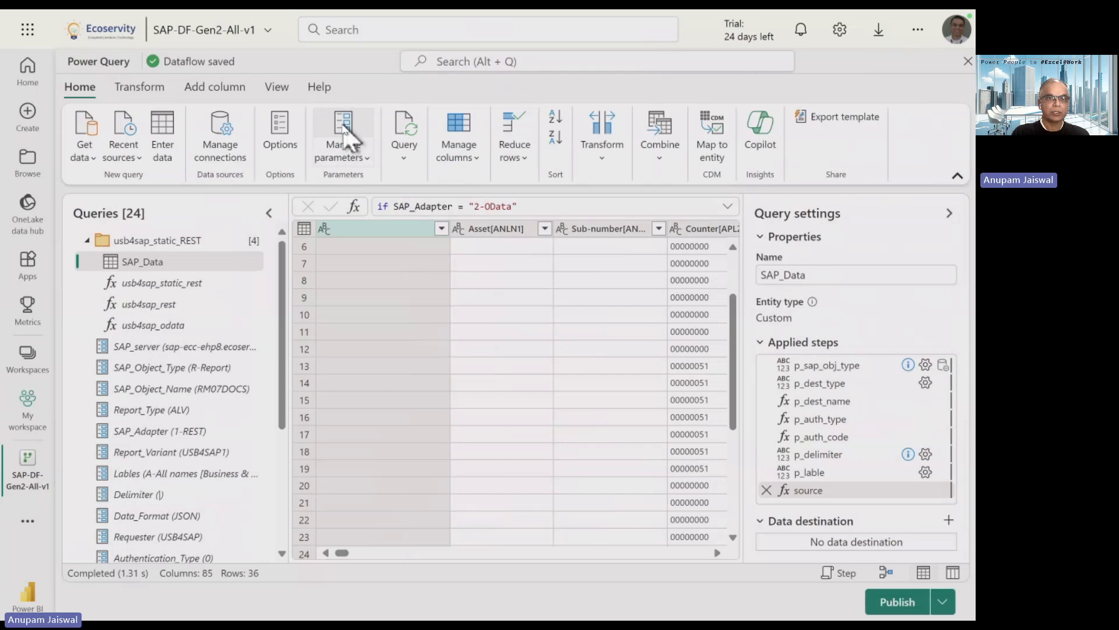
{"action": "left_click", "coordinate": [351, 170]}
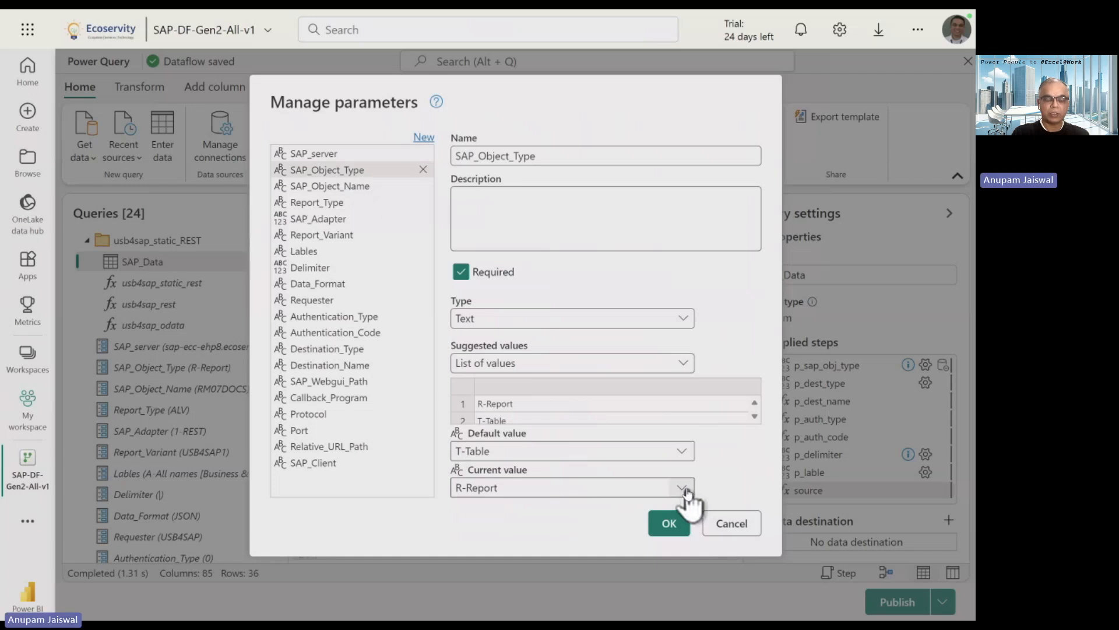
{"action": "left_click", "coordinate": [366, 186]}
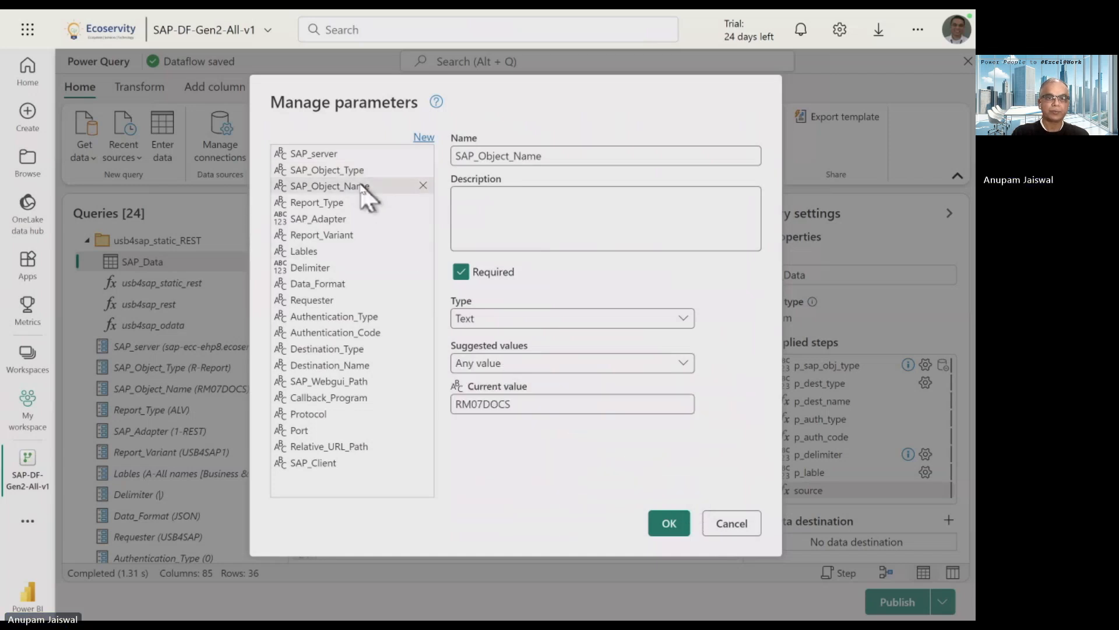
{"action": "double_click", "coordinate": [488, 403]}
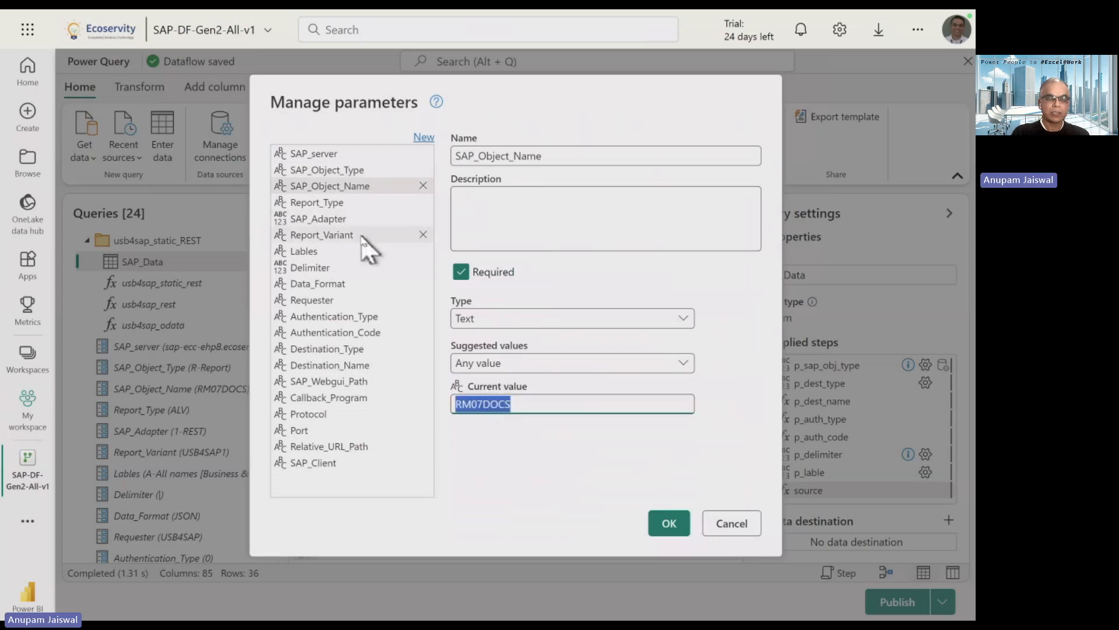
{"action": "left_click", "coordinate": [385, 238]}
{"action": "double_click", "coordinate": [495, 404]}
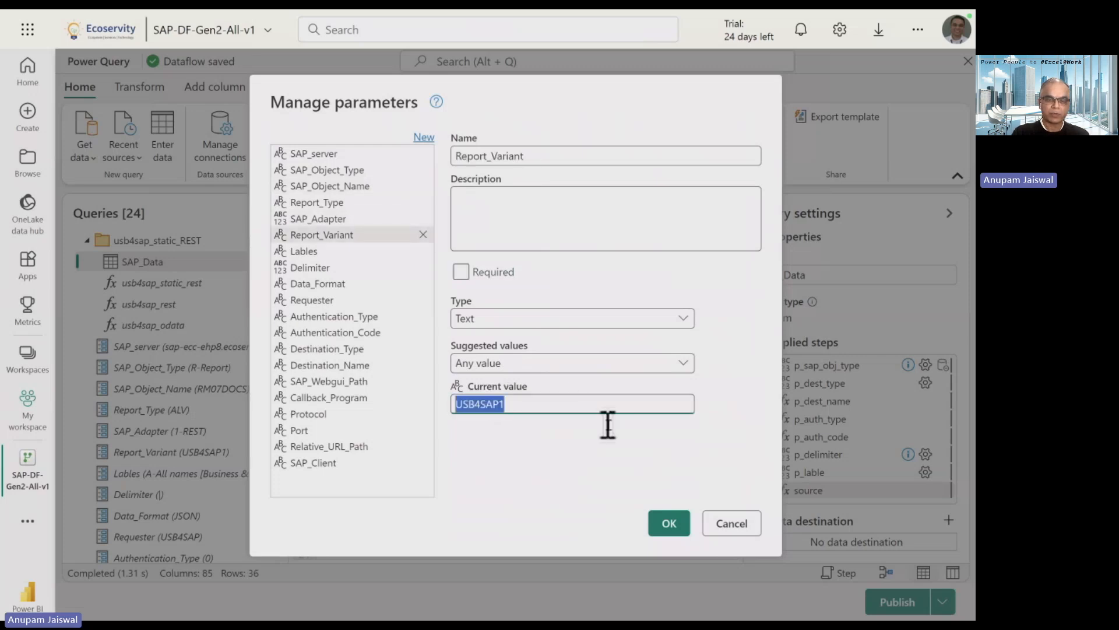
{"action": "left_click", "coordinate": [666, 528]}
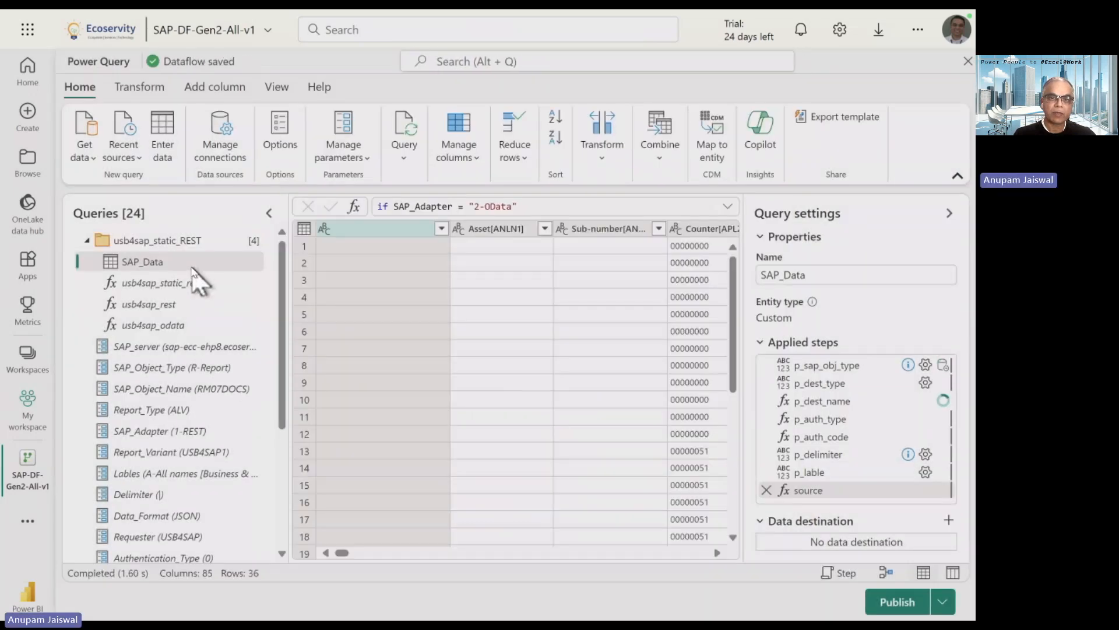
Collapse query settings to browse the 85-column SAP_Data preview, then switch to the Azure portal.
{"action": "scroll", "coordinate": [577, 315], "scroll_direction": "down", "scroll_amount": 4}
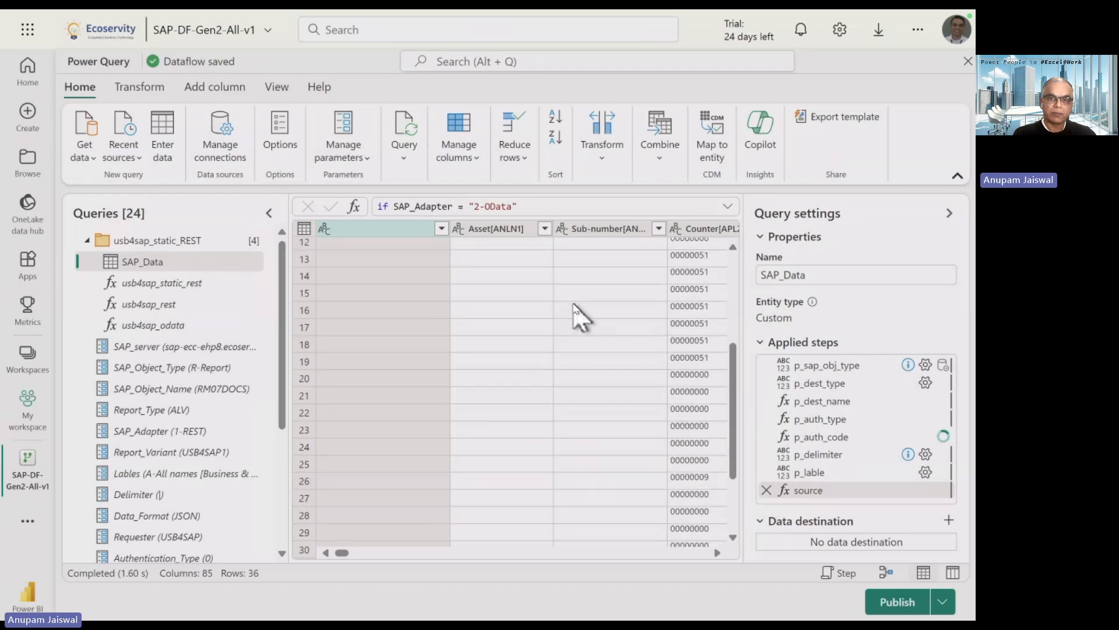
{"action": "left_click", "coordinate": [950, 213]}
{"action": "left_click_drag", "start_coordinate": [357, 554], "coordinate": [406, 556]}
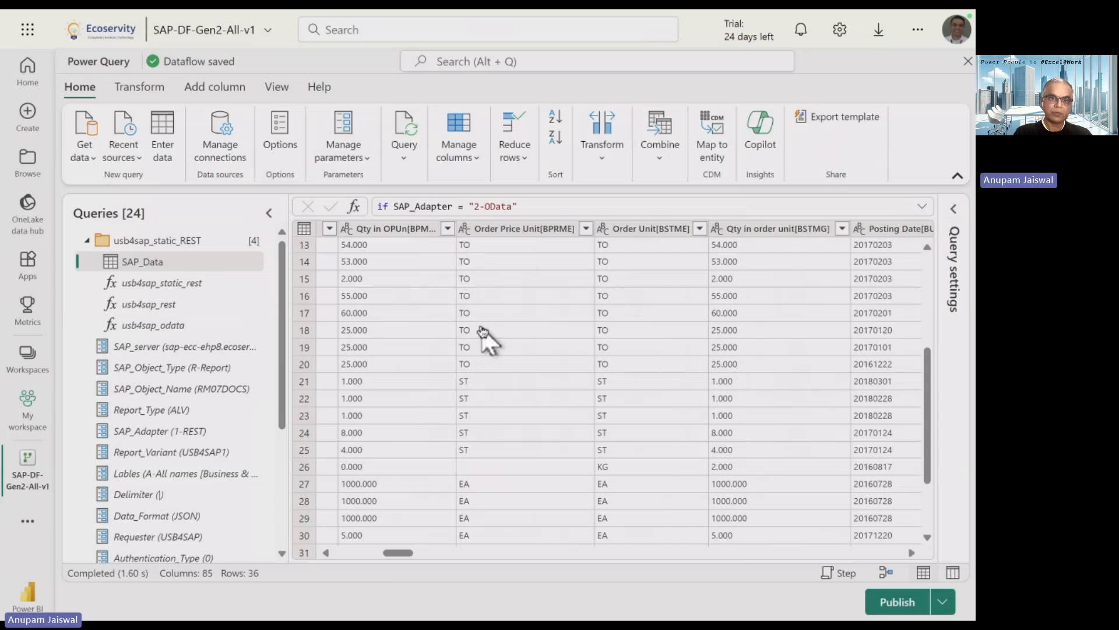
{"action": "key", "text": "super+Tab"}
{"action": "key", "text": "super+Tab"}
{"action": "key", "text": "super+Tab"}
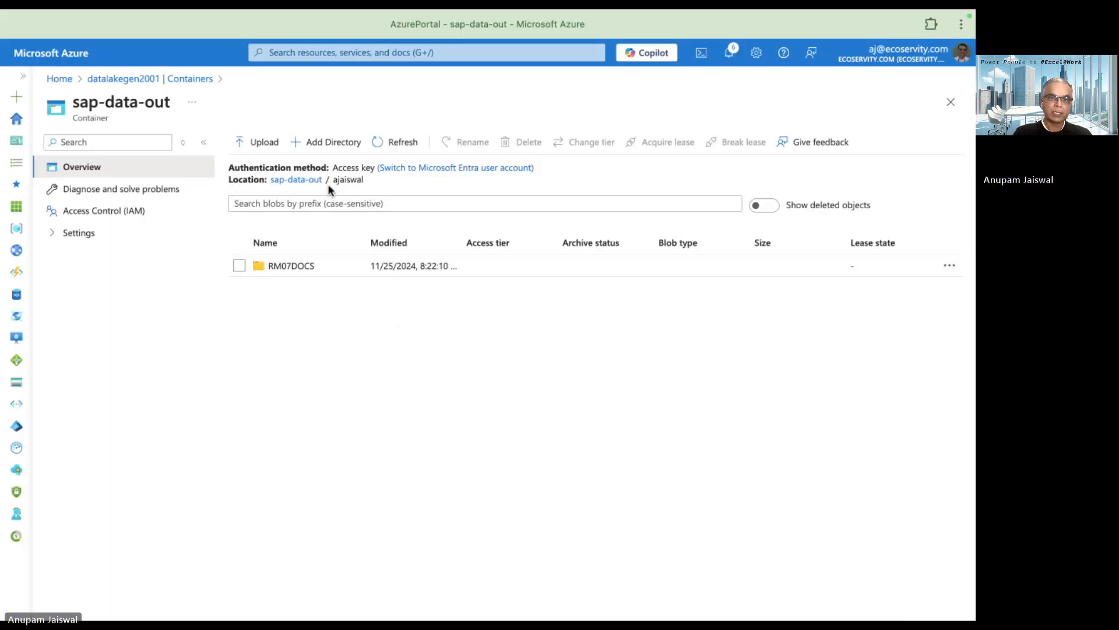
{"action": "double_click", "coordinate": [343, 181]}
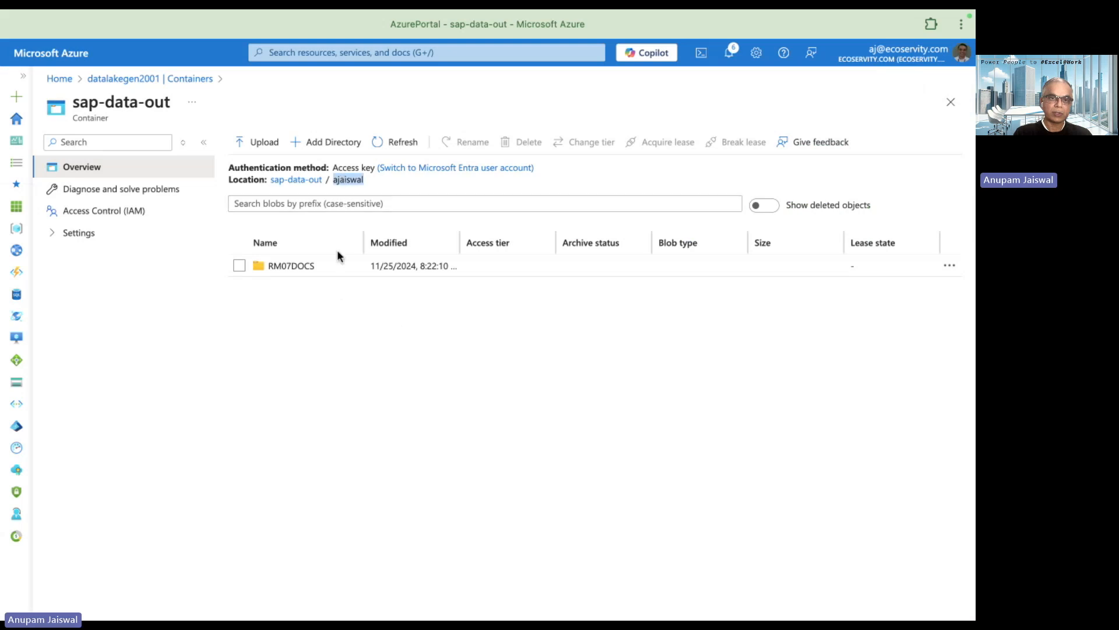
{"action": "left_click", "coordinate": [298, 268]}
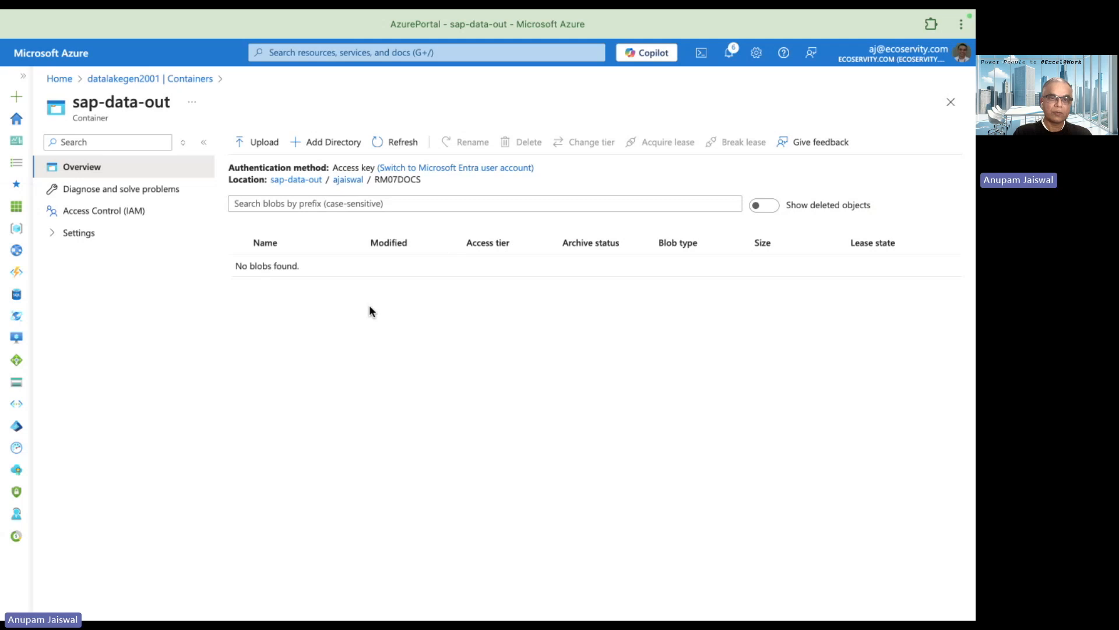
{"action": "double_click", "coordinate": [404, 181]}
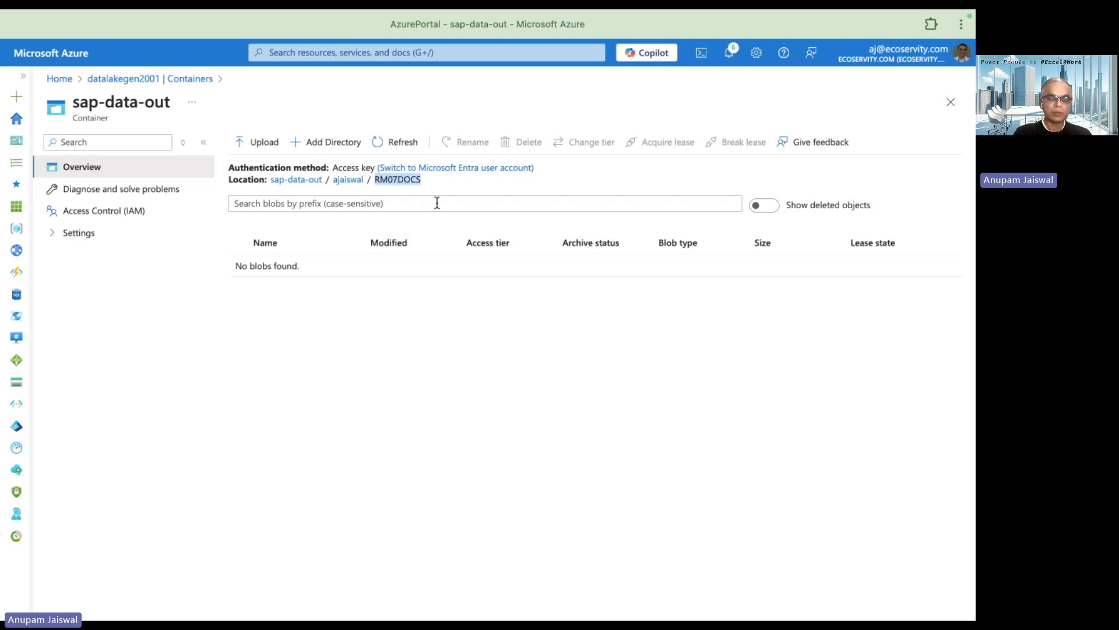
{"action": "key", "text": "super+Tab"}
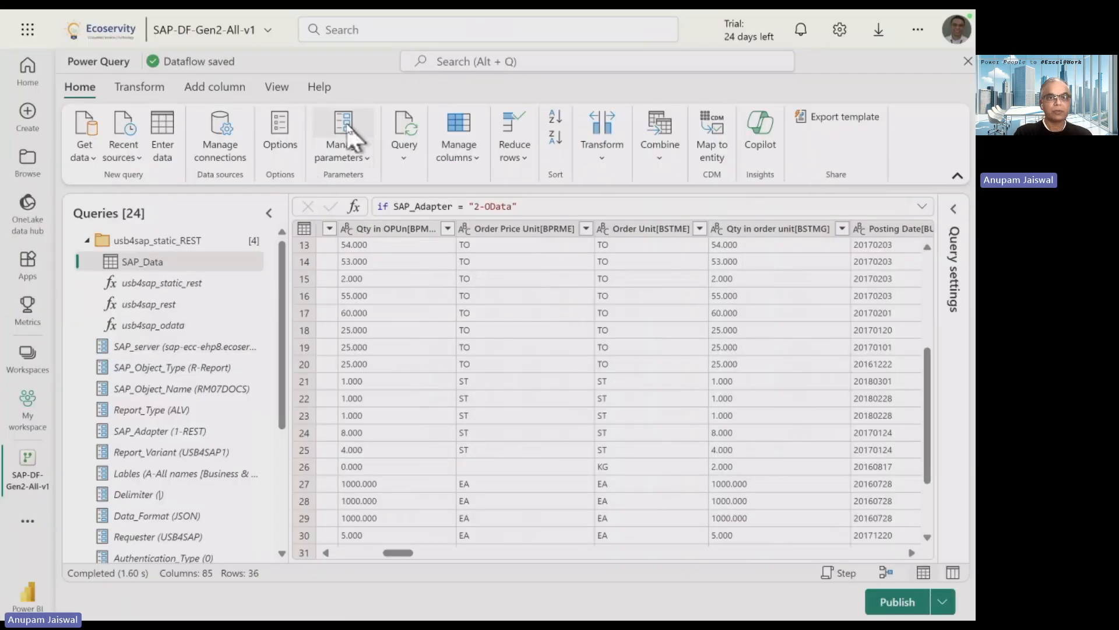
{"action": "left_click", "coordinate": [350, 137]}
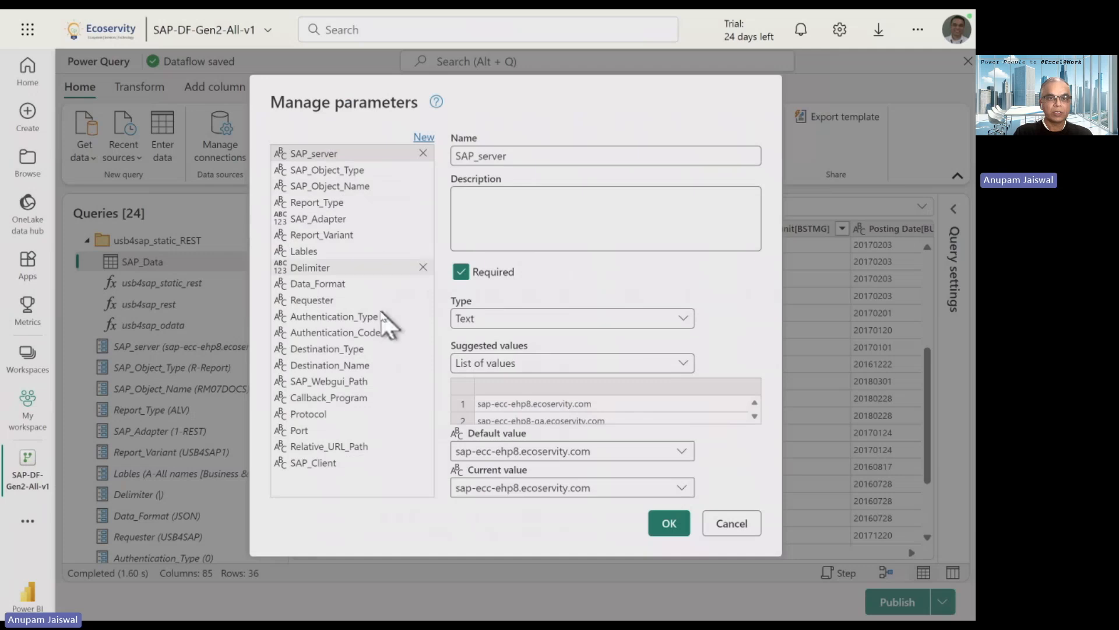
Set the Authentication_Type parameter's current value to SAS.
{"action": "left_click", "coordinate": [378, 317]}
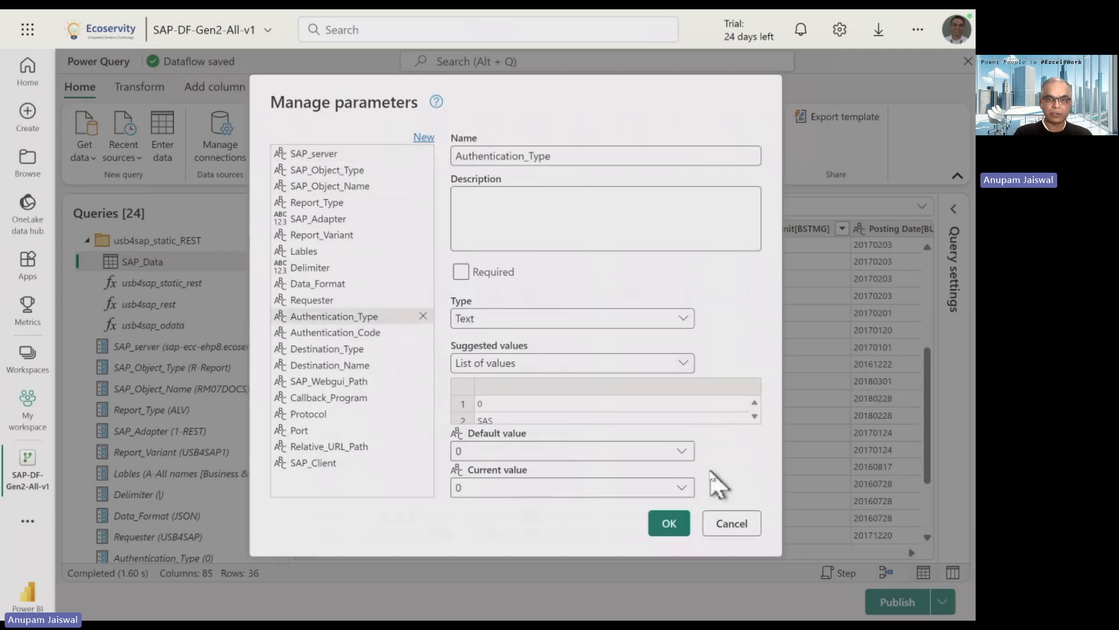
{"action": "left_click", "coordinate": [681, 489]}
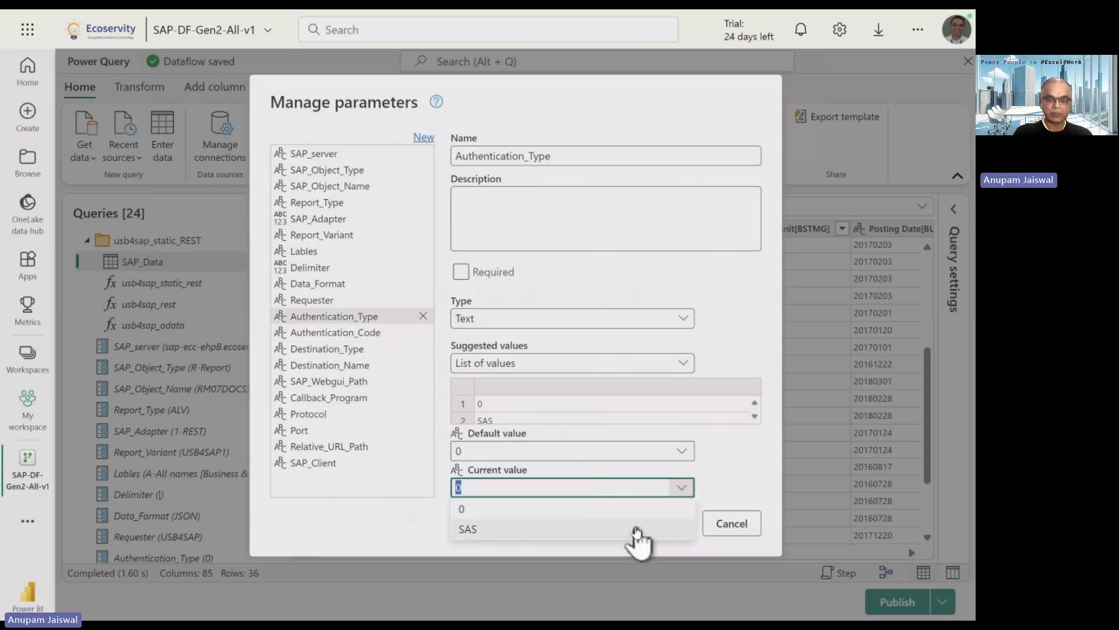
{"action": "left_click", "coordinate": [636, 529]}
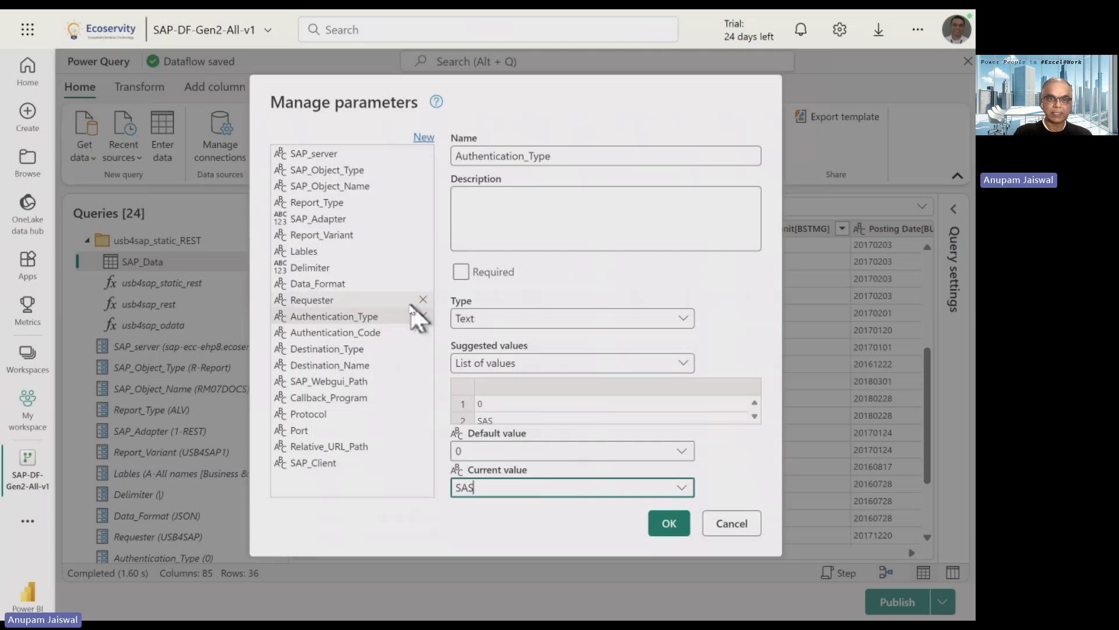
Set Authentication_Code's current value to the SAS key option, then switch to the Teams chat.
{"action": "left_click", "coordinate": [374, 330]}
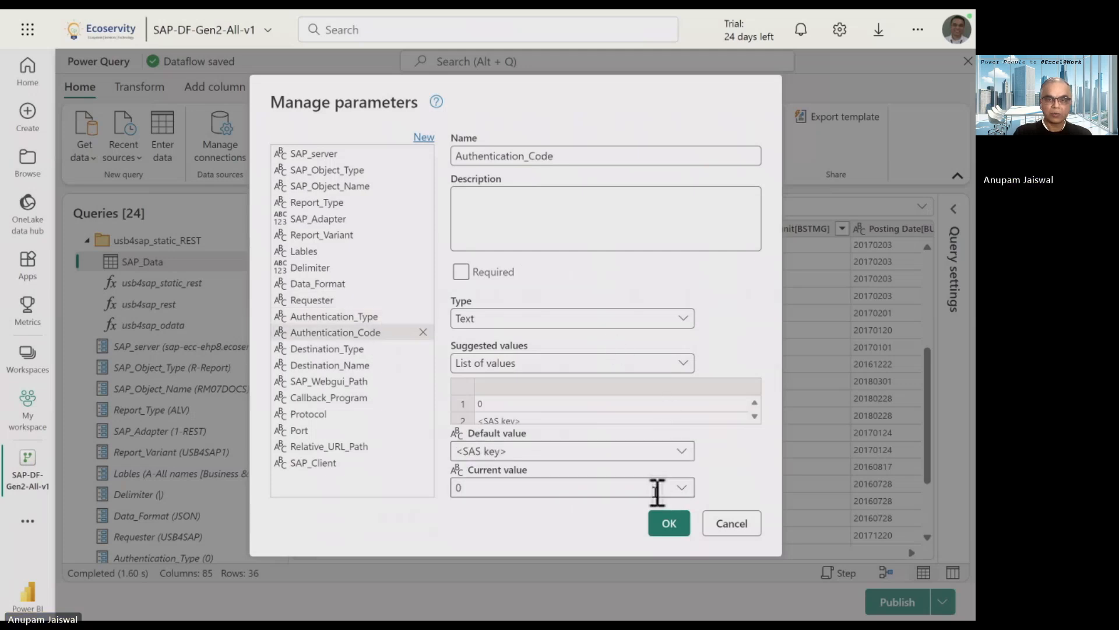
{"action": "left_click", "coordinate": [682, 488]}
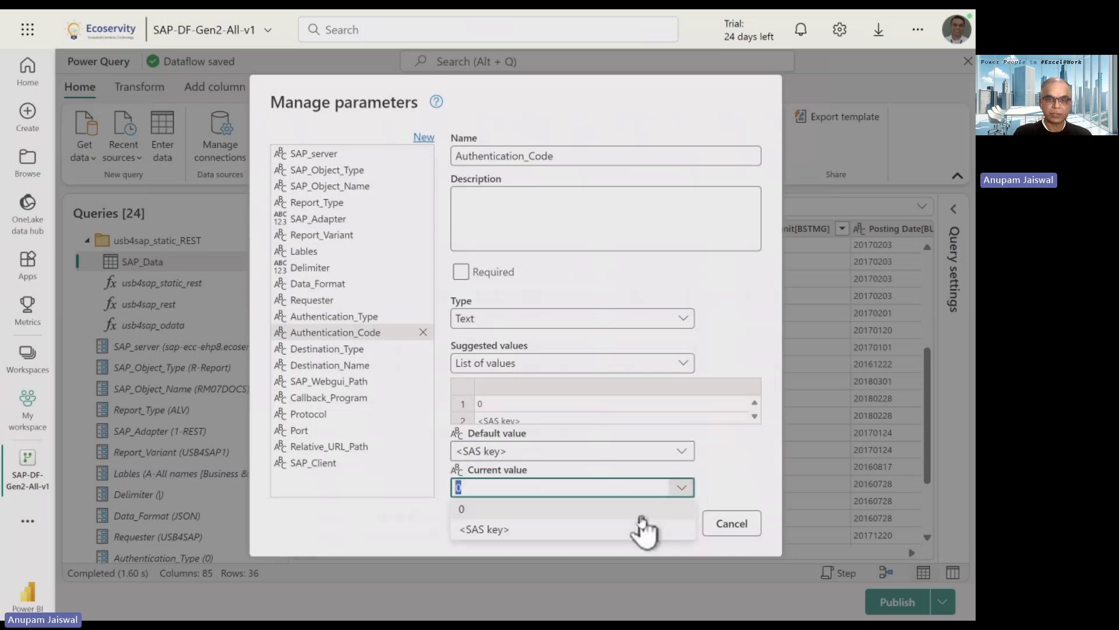
{"action": "left_click", "coordinate": [631, 529]}
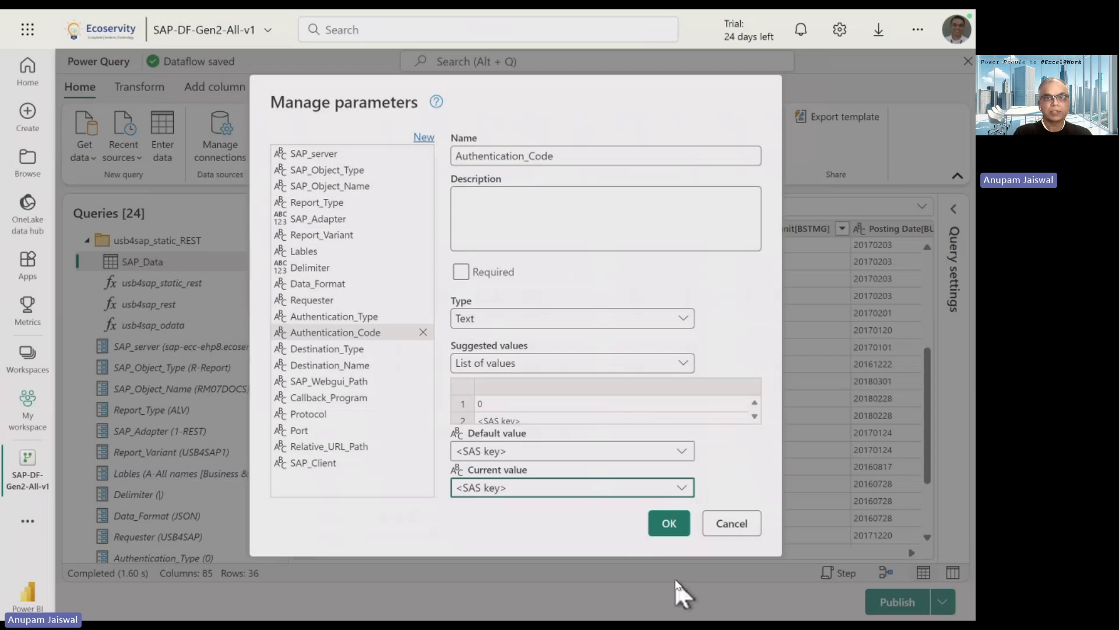
{"action": "key", "text": "alt+Tab"}
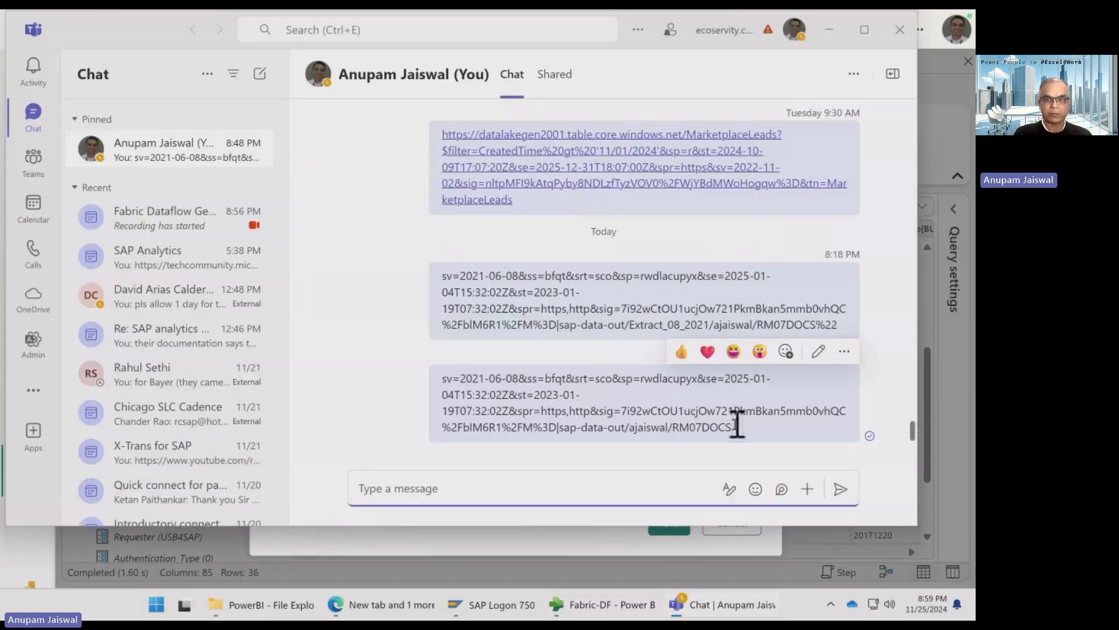
Copy the SAS token for the RM07DOCS path from the Teams chat and return to the dataflow.
{"action": "left_click_drag", "start_coordinate": [733, 428], "coordinate": [442, 392]}
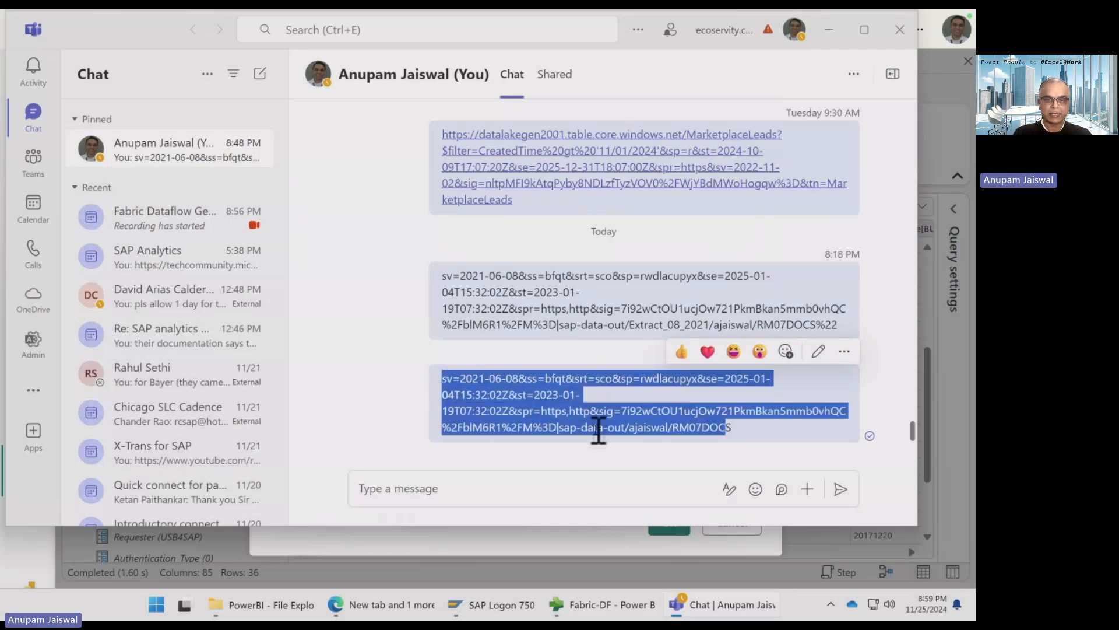
{"action": "left_click", "coordinate": [596, 615]}
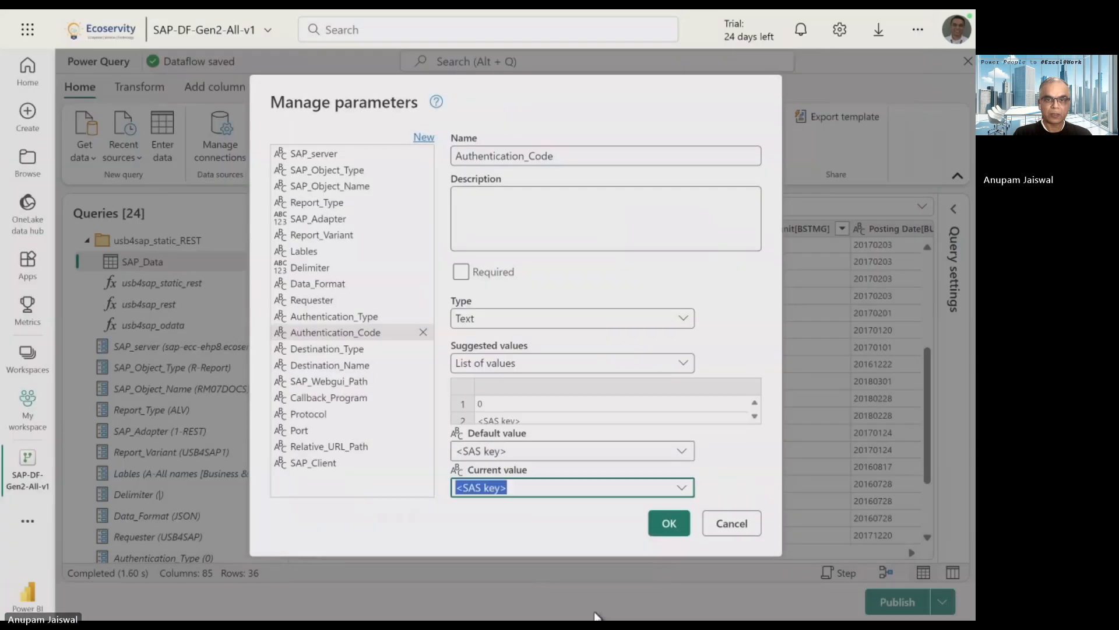
Paste the SAS token as Authentication_Code's current value and set Destination_Type to Z-Azure.
{"action": "key", "text": "ctrl+v"}
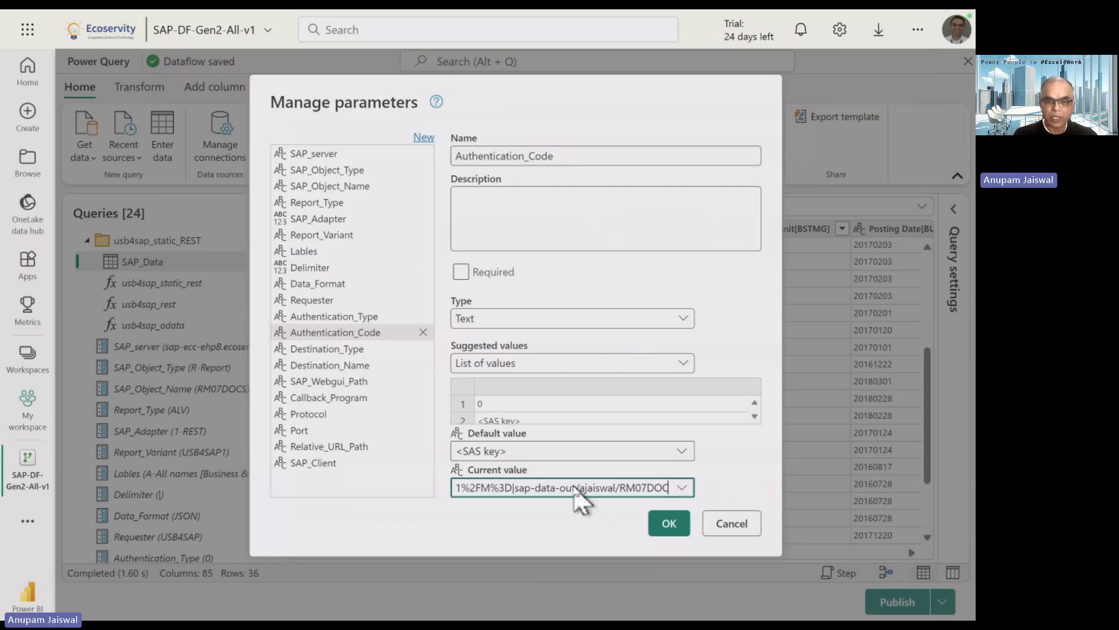
{"action": "left_click", "coordinate": [352, 353]}
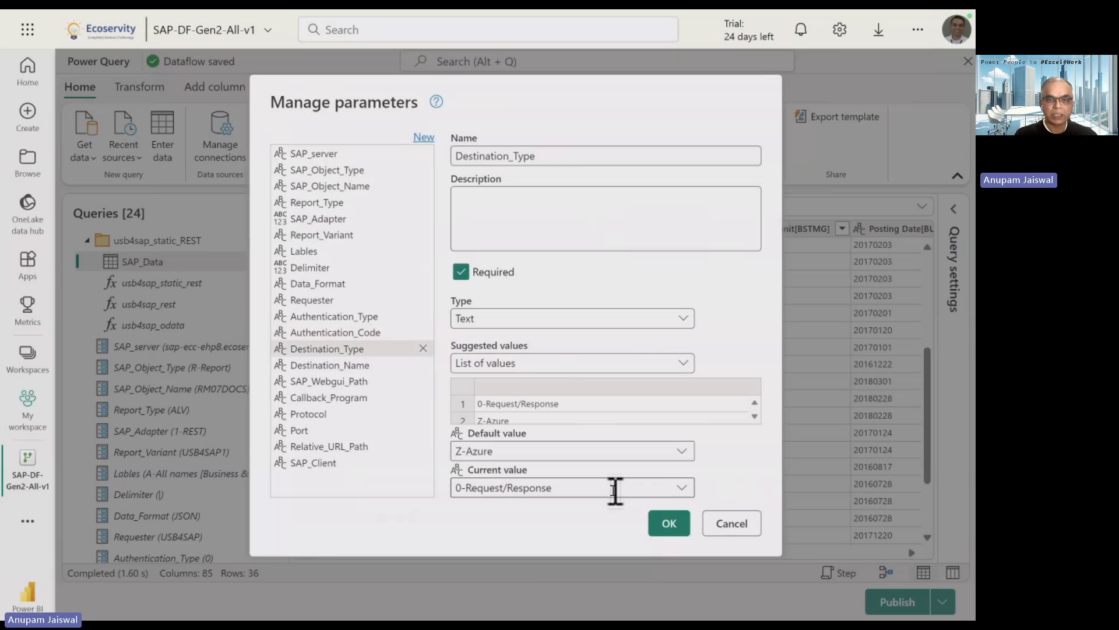
{"action": "left_click", "coordinate": [681, 490]}
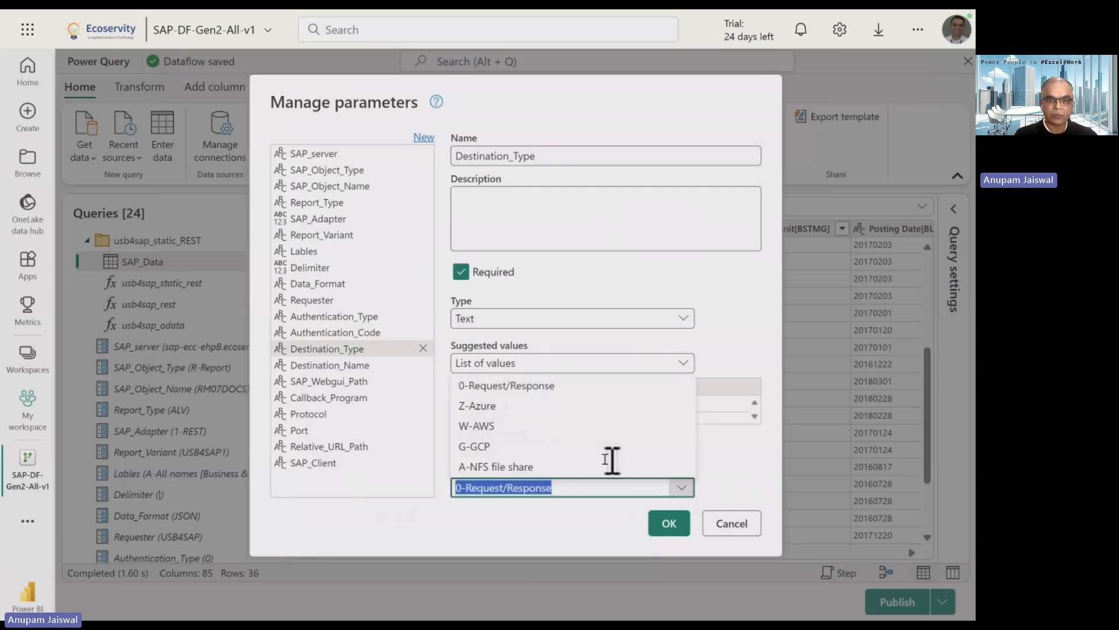
{"action": "left_click", "coordinate": [528, 406]}
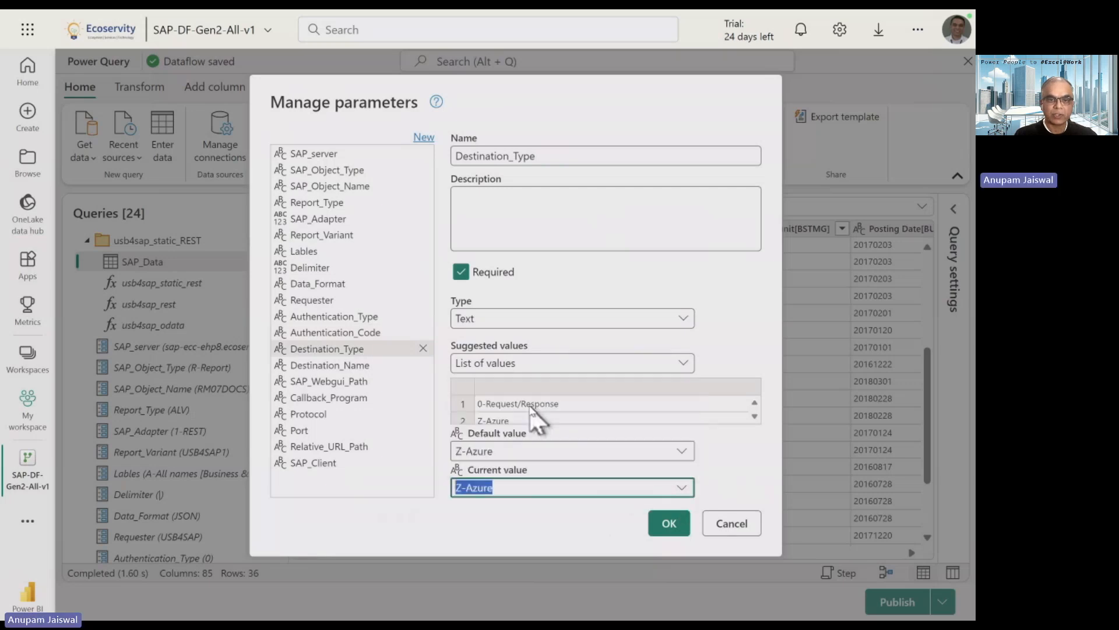
Set Destination_Name to ECS_REST_AZURE_BLOB_SAP_DATA and apply all parameter changes.
{"action": "left_click", "coordinate": [351, 366]}
{"action": "left_click", "coordinate": [682, 488]}
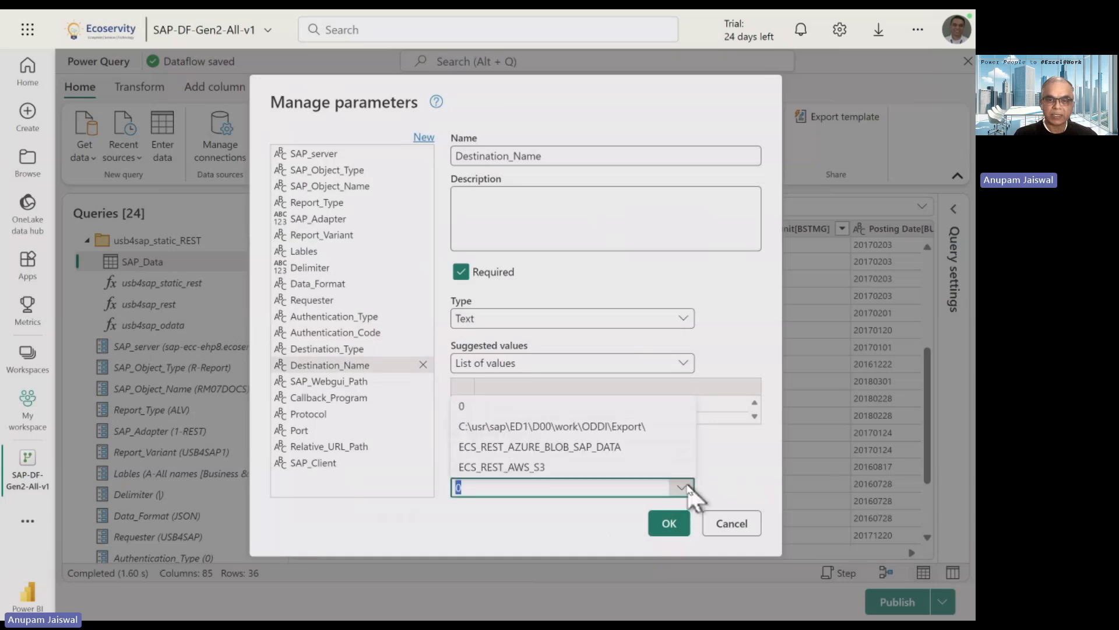
{"action": "left_click", "coordinate": [628, 447]}
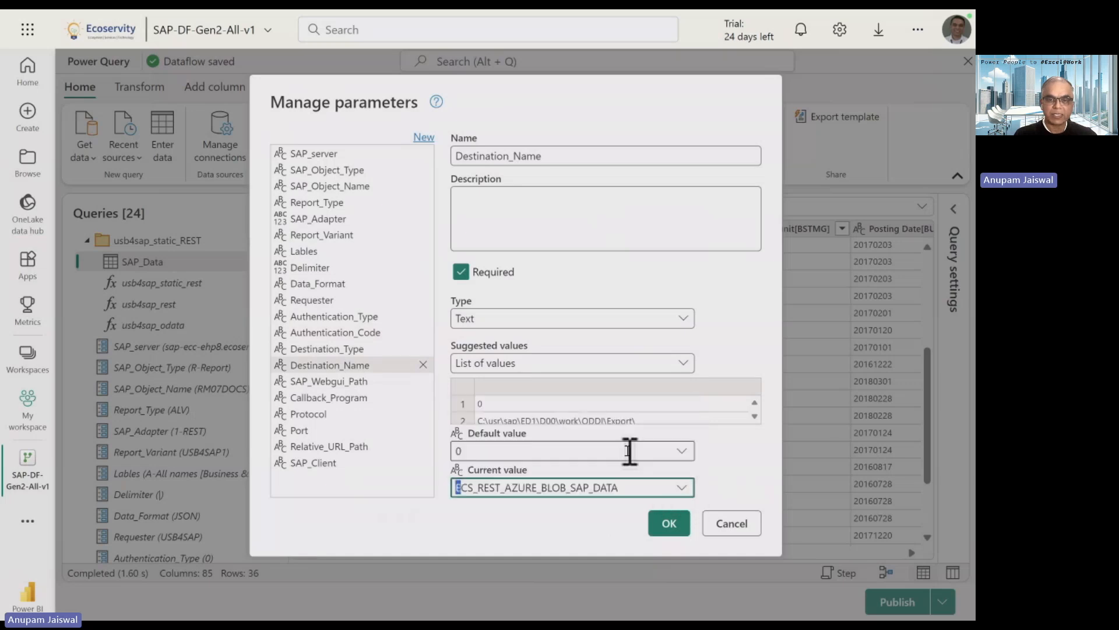
{"action": "left_click", "coordinate": [547, 488]}
{"action": "left_click", "coordinate": [617, 491]}
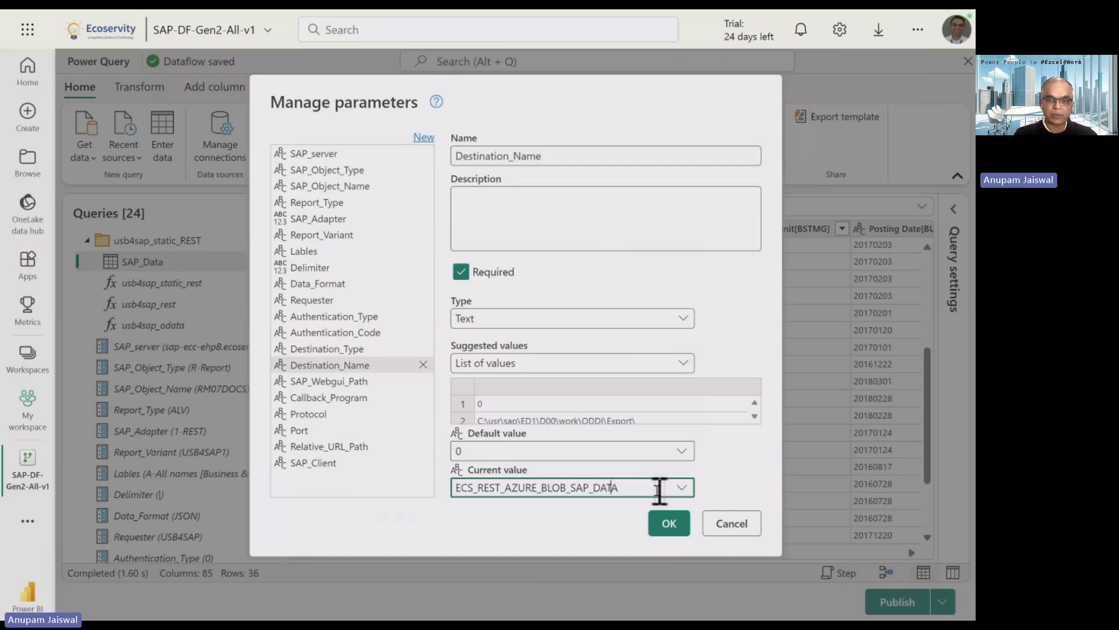
{"action": "left_click", "coordinate": [667, 524]}
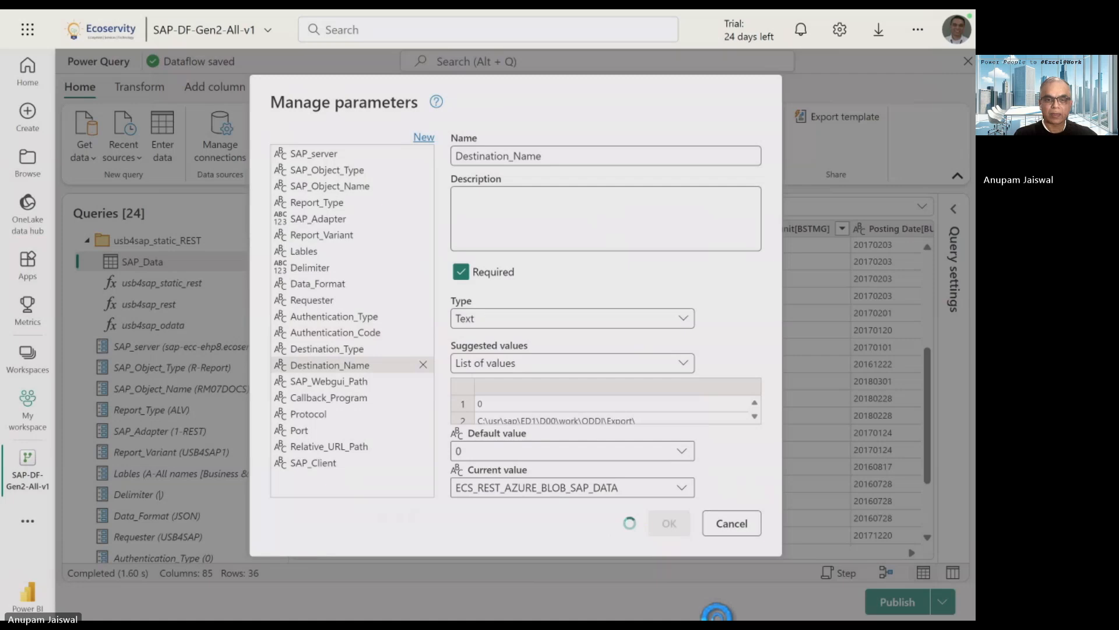
{"action": "left_click", "coordinate": [720, 605]}
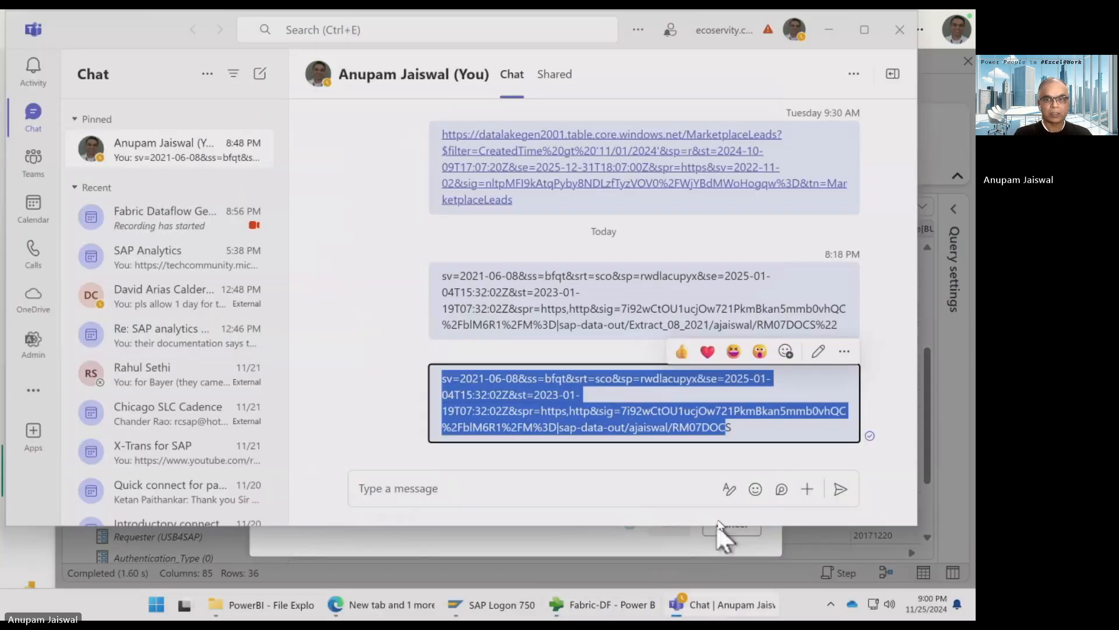
{"action": "key", "text": "alt+Tab"}
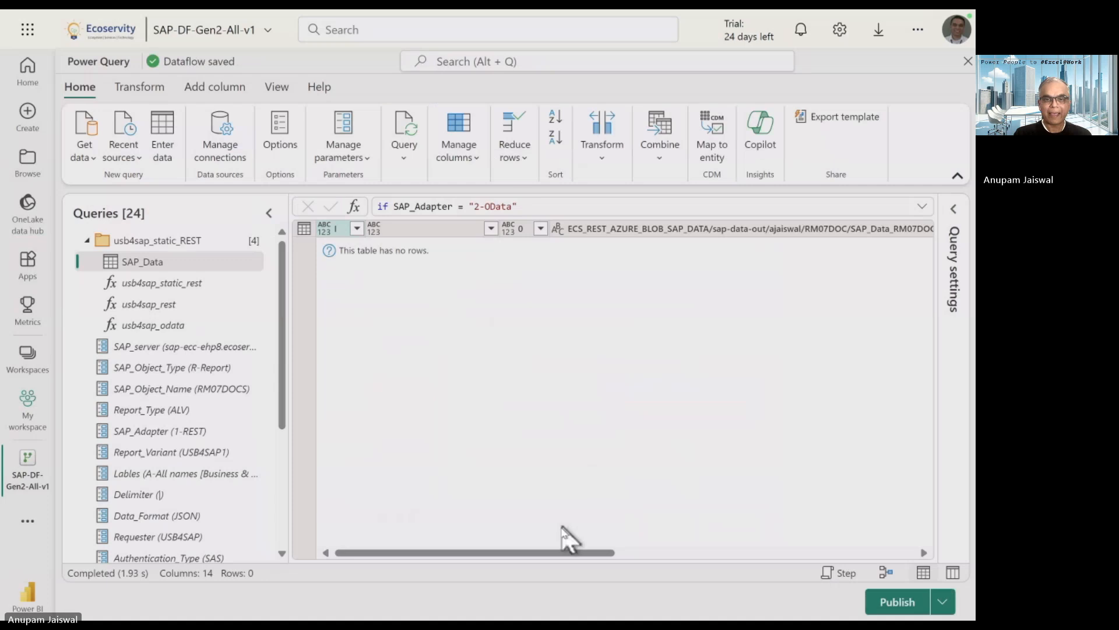
Open the Authentication_Code parameter query to see its current SAS token value.
{"action": "left_click_drag", "start_coordinate": [562, 553], "coordinate": [908, 545]}
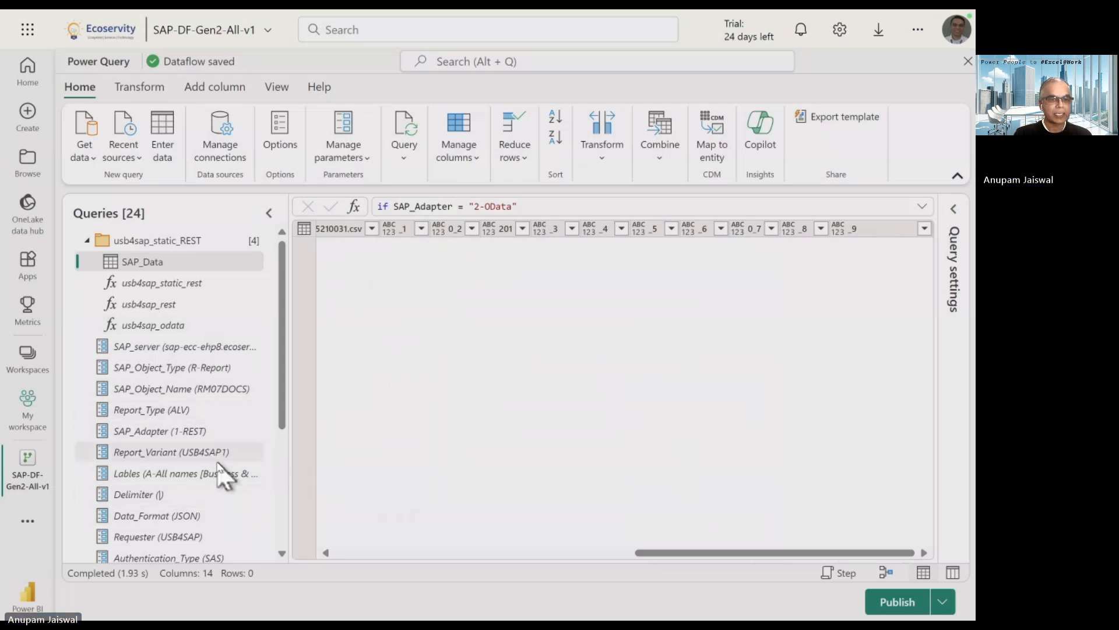
{"action": "scroll", "coordinate": [223, 499], "scroll_direction": "down", "scroll_amount": 3}
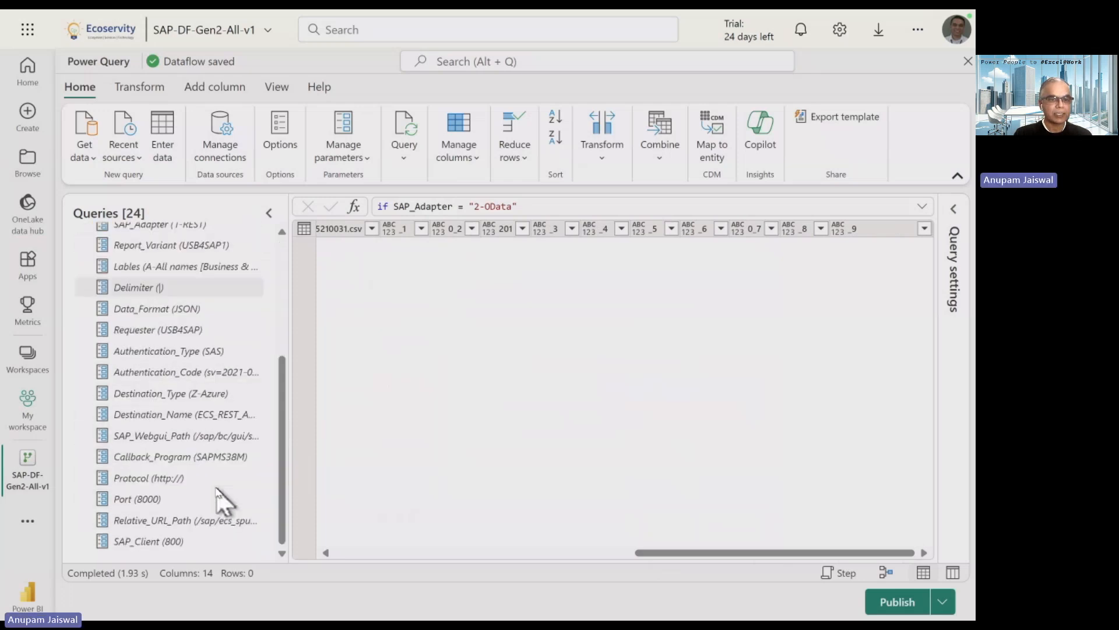
{"action": "left_click", "coordinate": [216, 376]}
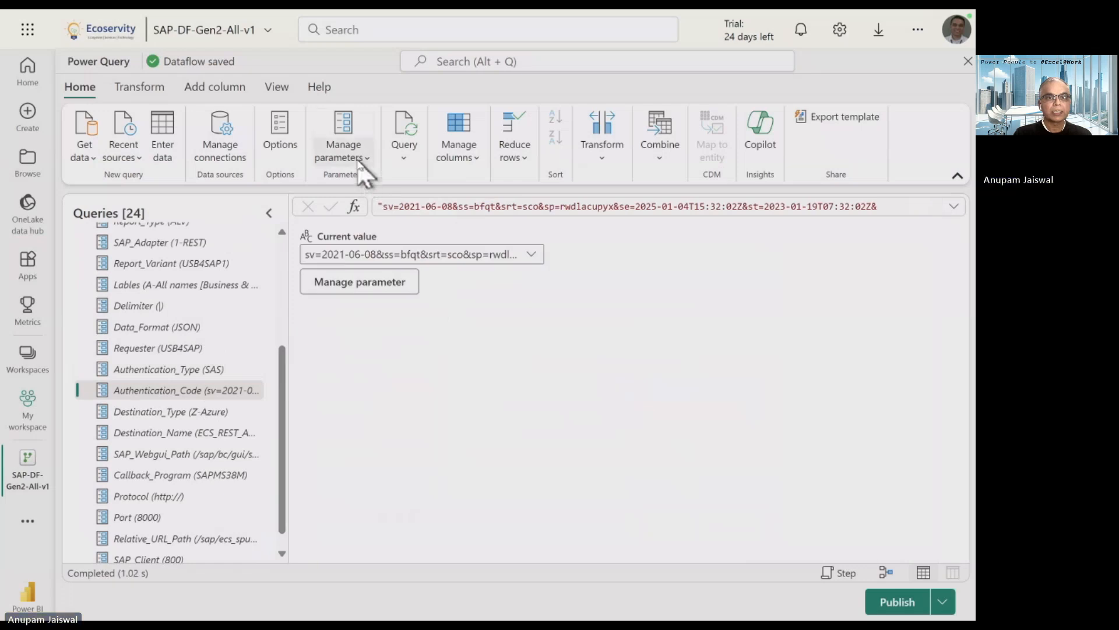
In Manage parameters, append 'S' to Authentication_Code's current value so the folder reads RM07DOCS.
{"action": "left_click", "coordinate": [371, 165]}
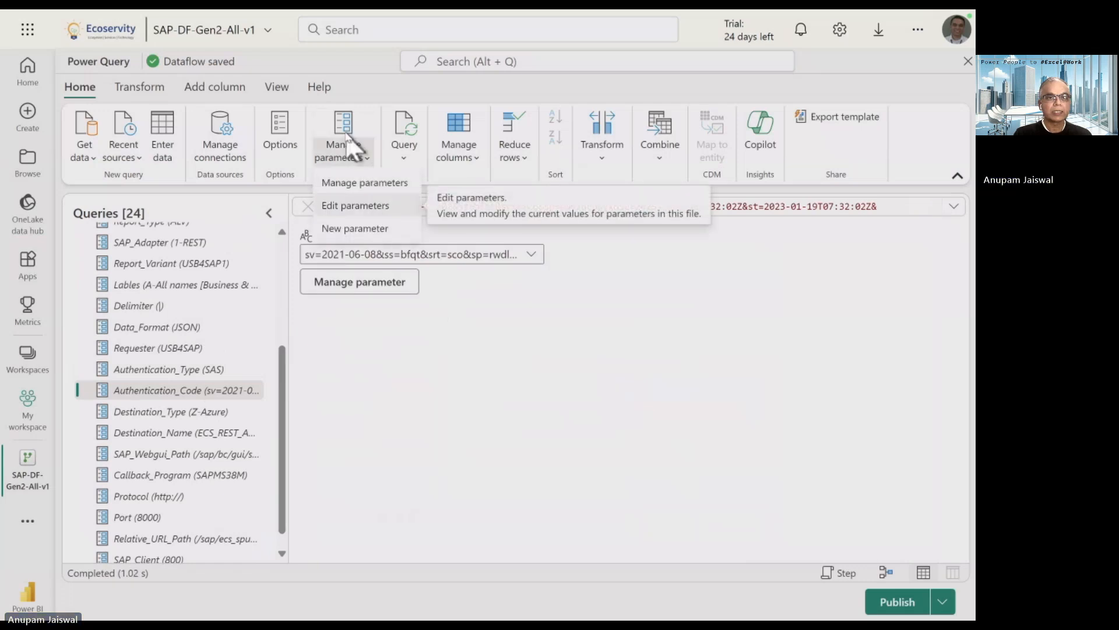
{"action": "left_click", "coordinate": [362, 183]}
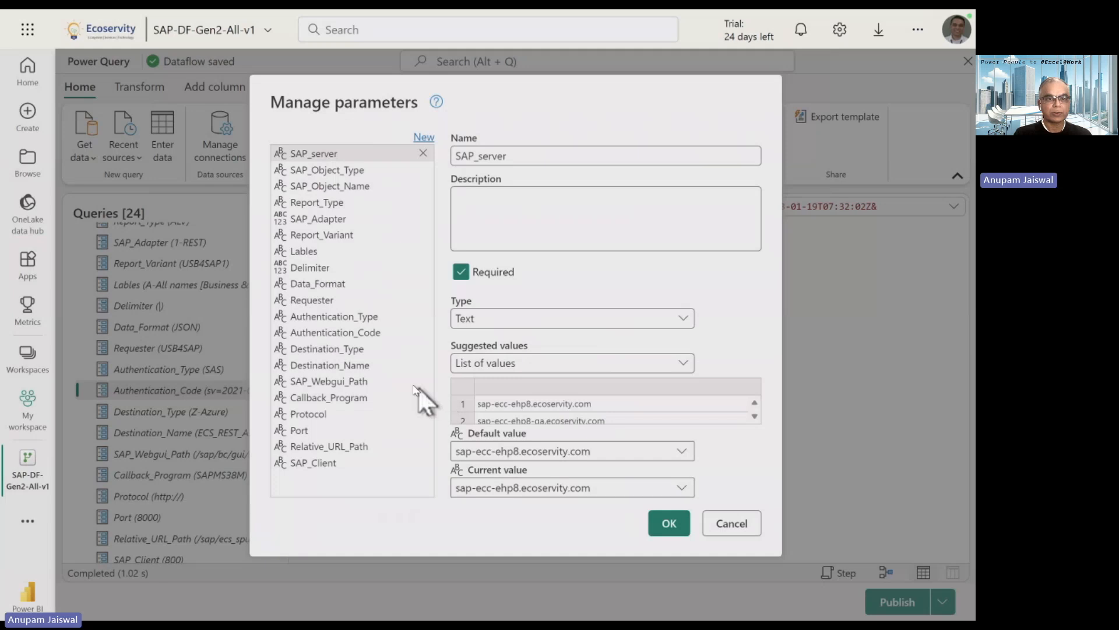
{"action": "left_click", "coordinate": [364, 333]}
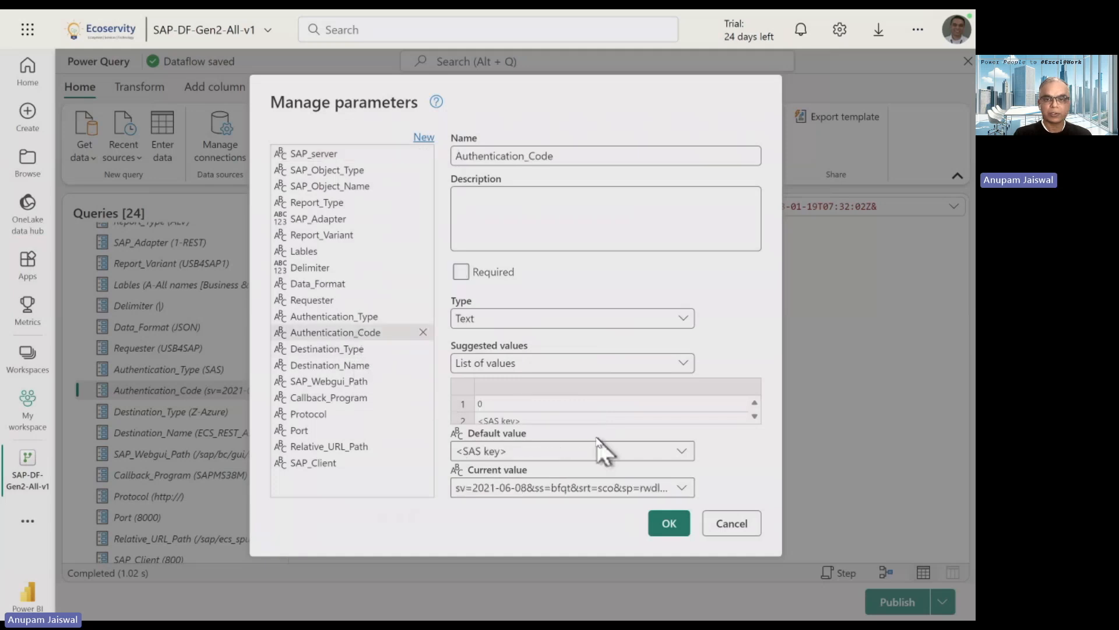
{"action": "left_click", "coordinate": [645, 490]}
{"action": "key", "text": "End"}
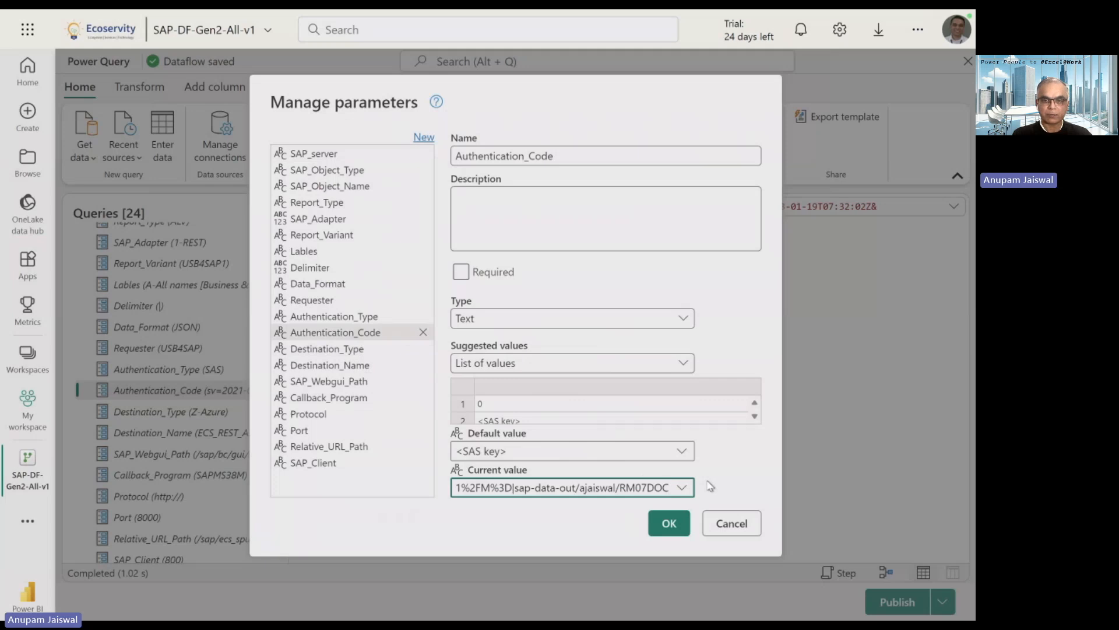
{"action": "type", "text": "S"}
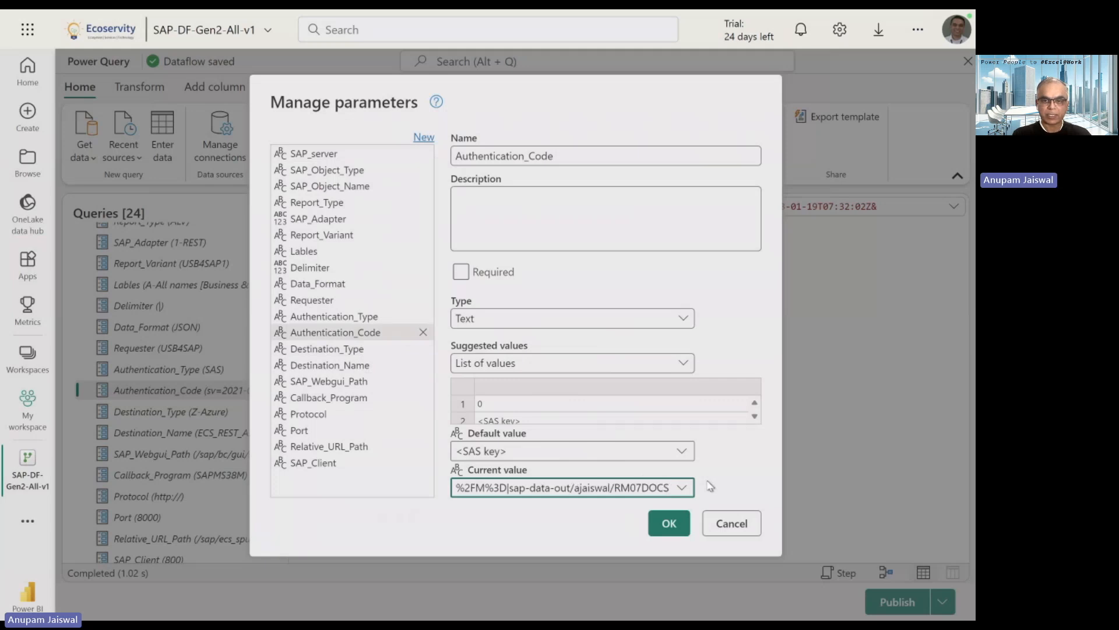
{"action": "triple_click", "coordinate": [654, 488]}
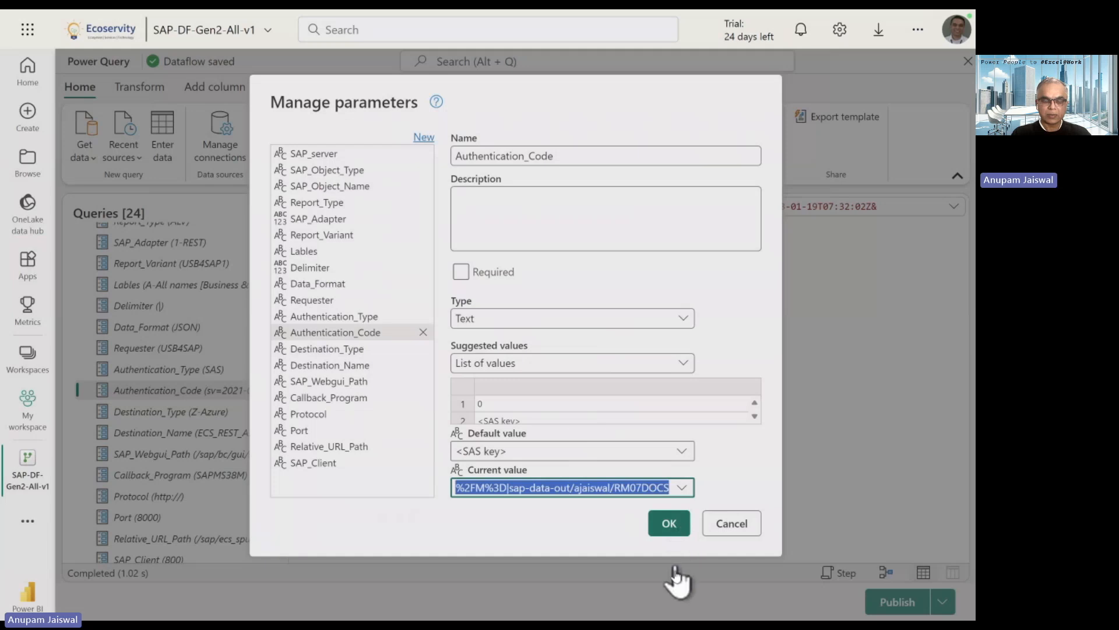
{"action": "key", "text": "super+Tab"}
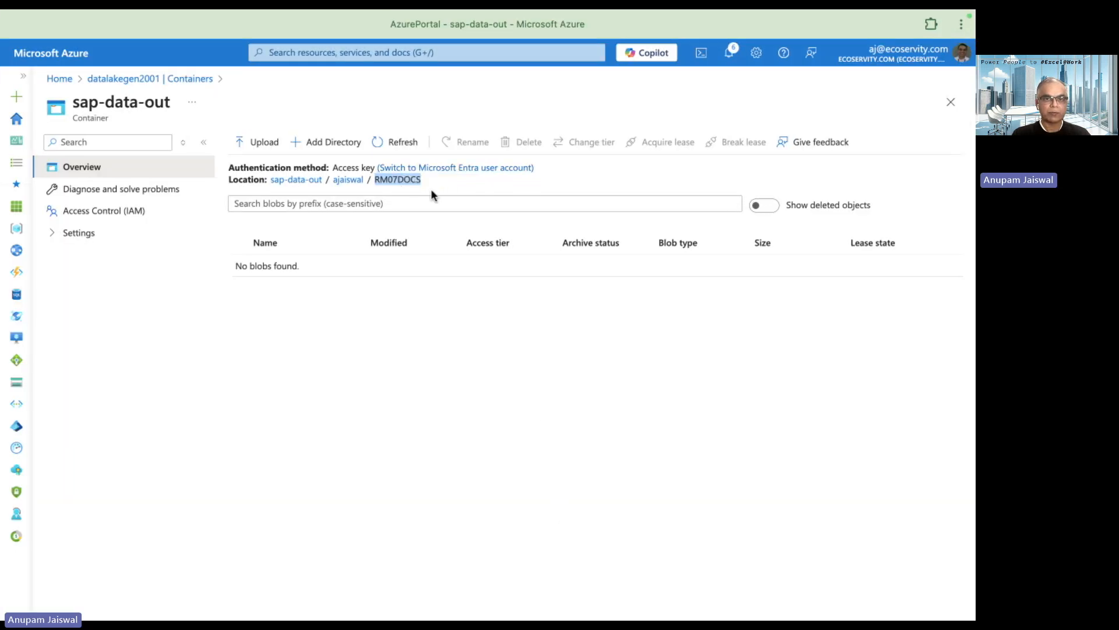
{"action": "key", "text": "super+Tab"}
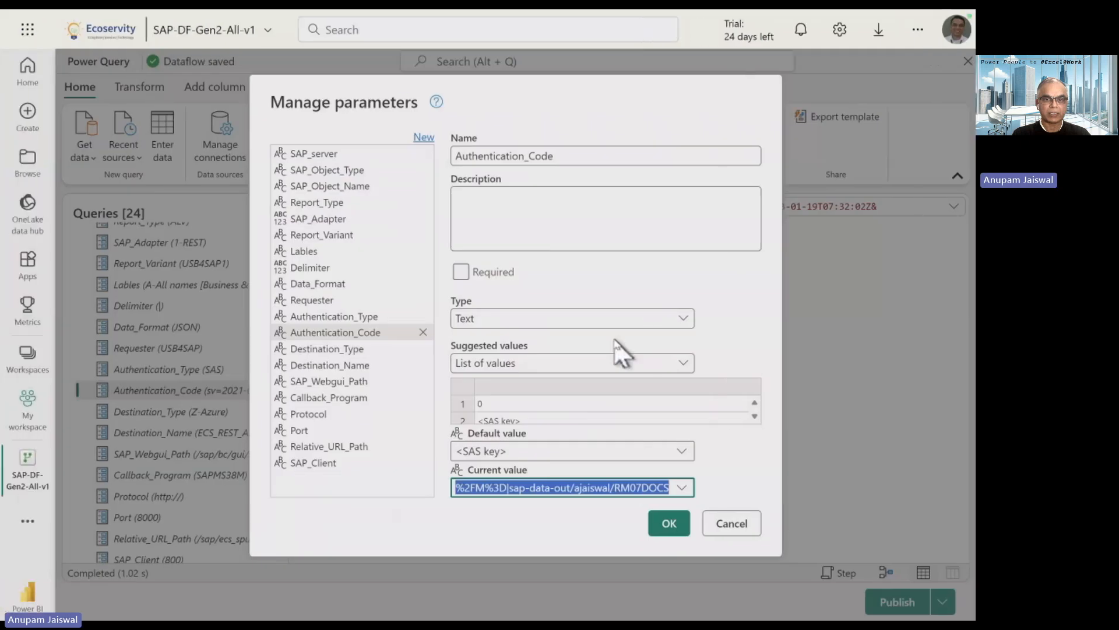
{"action": "left_click", "coordinate": [668, 523]}
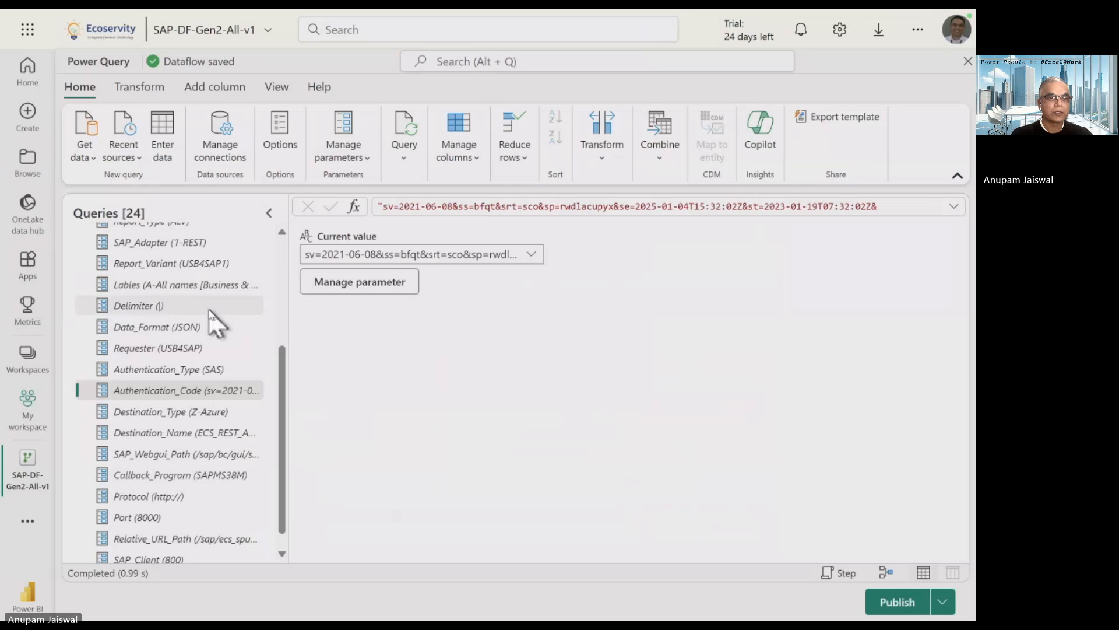
Rerun the SAP_Data query and check its destination path for SAP_Data_RM07DOCS_20241125210127.csv.
{"action": "scroll", "coordinate": [215, 320], "scroll_direction": "up", "scroll_amount": 3}
{"action": "scroll", "coordinate": [192, 298], "scroll_direction": "up", "scroll_amount": 1}
{"action": "left_click", "coordinate": [146, 262]}
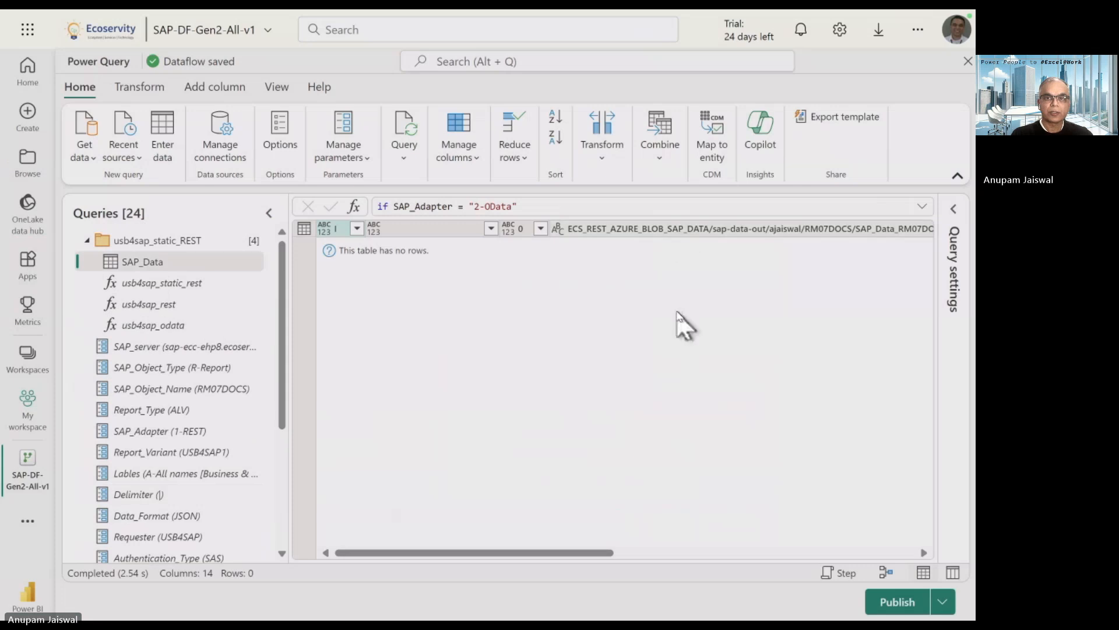
{"action": "left_click", "coordinate": [752, 228]}
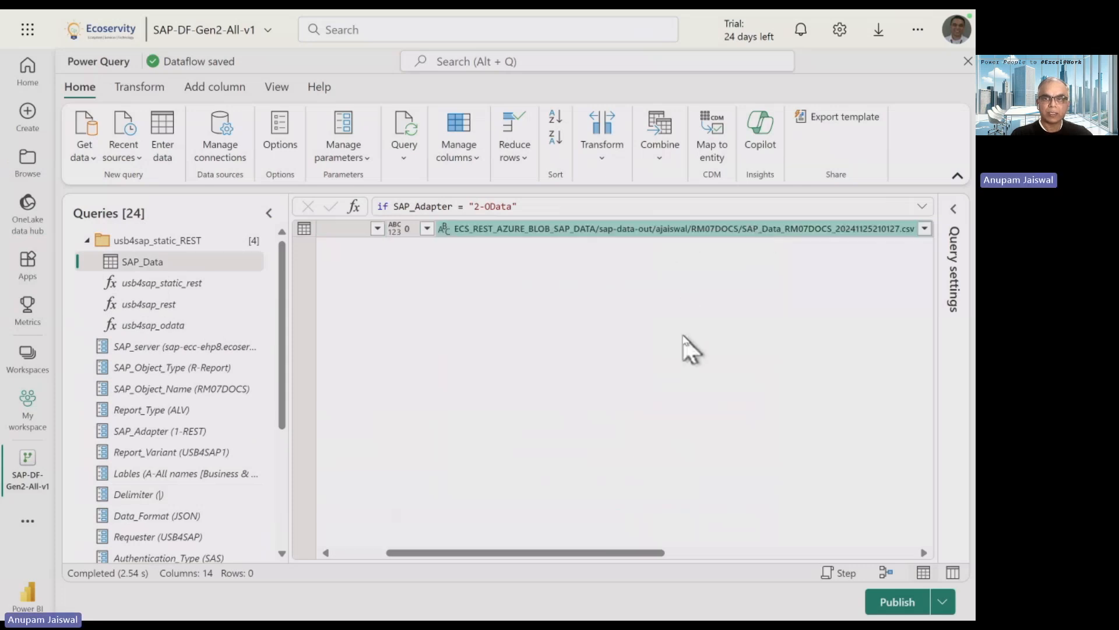
{"action": "key", "text": "super+Tab"}
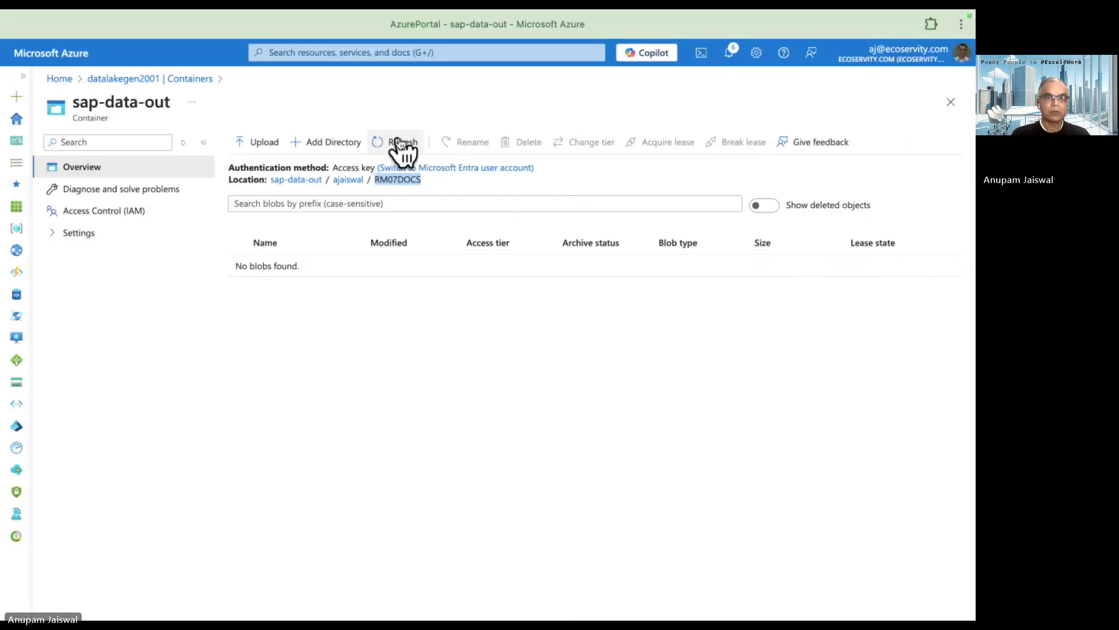
Refresh the RM07DOCS folder to reveal two SAP_Data_RM07DOCS CSV blobs and open the first.
{"action": "left_click", "coordinate": [400, 142]}
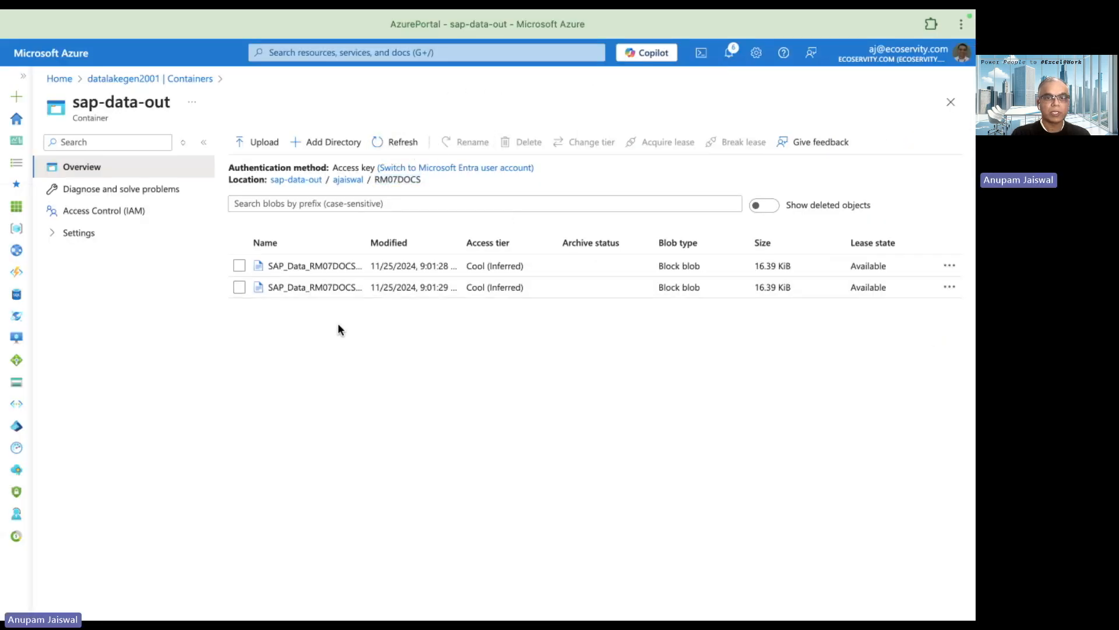
{"action": "left_click_drag", "start_coordinate": [420, 243], "coordinate": [426, 244]}
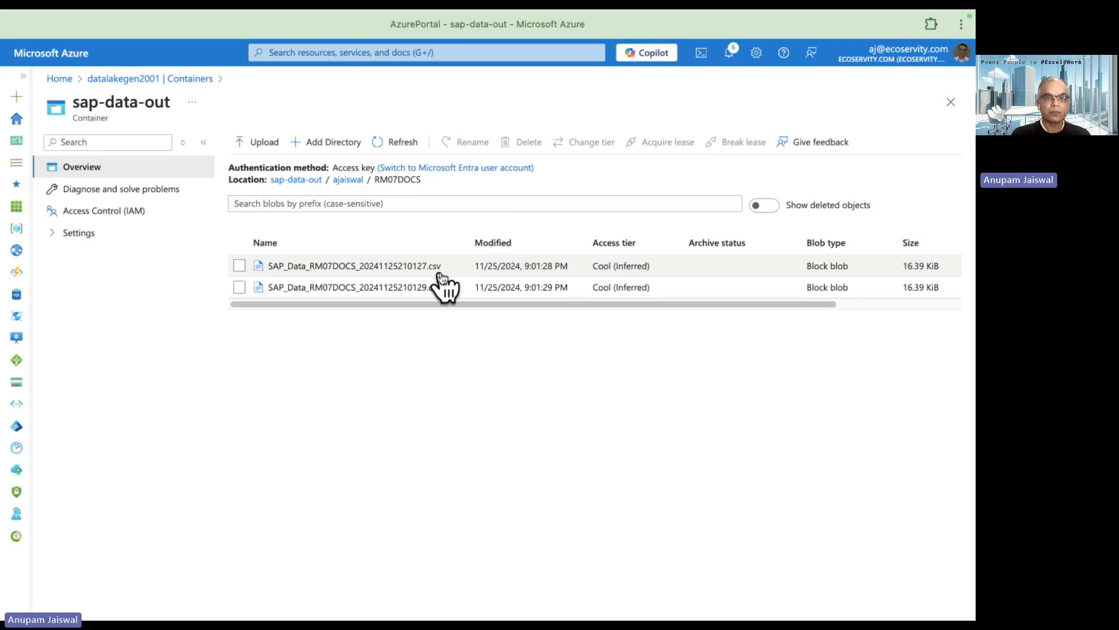
{"action": "left_click", "coordinate": [424, 267]}
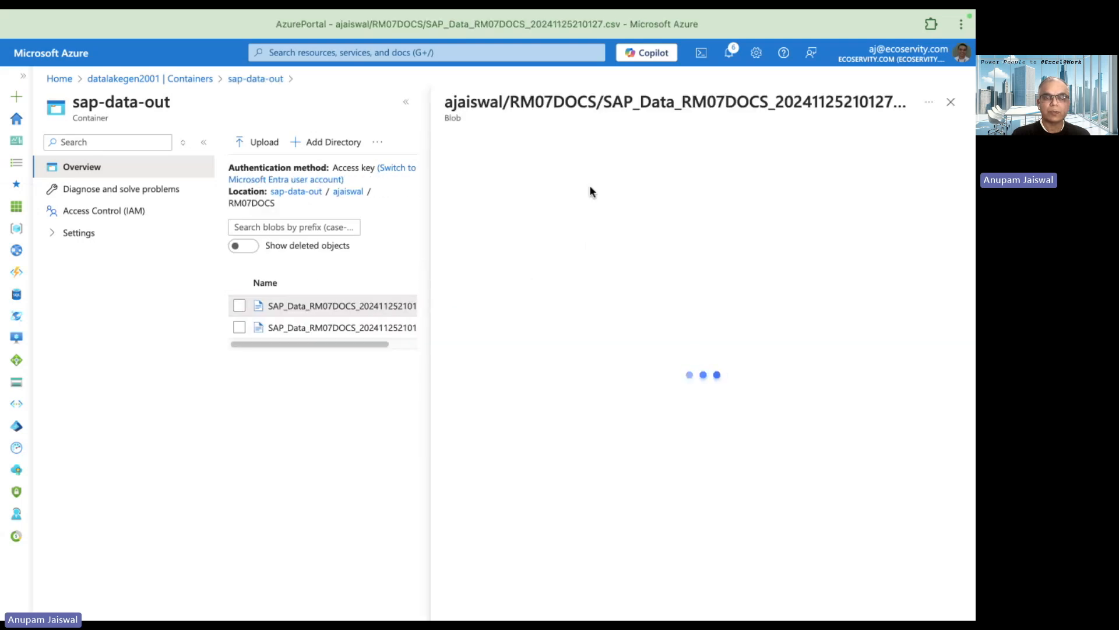
View the first CSV's contents in the Edit tab, highlighting the Order column heading.
{"action": "left_click", "coordinate": [571, 179]}
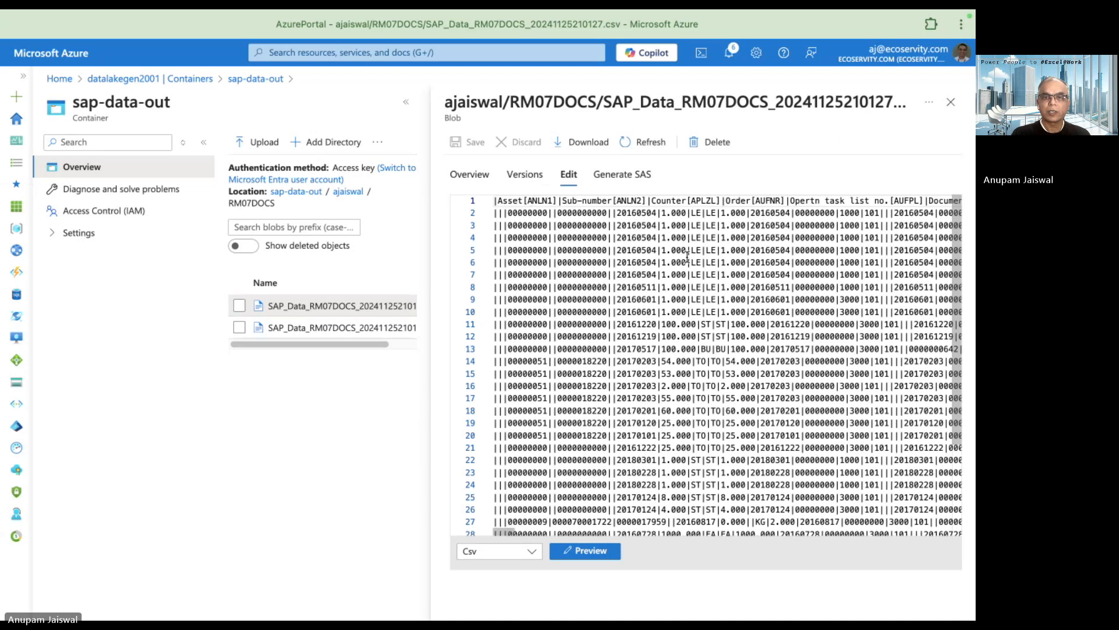
{"action": "scroll", "coordinate": [687, 256], "scroll_direction": "right", "scroll_amount": 5}
{"action": "scroll", "coordinate": [688, 256], "scroll_direction": "left", "scroll_amount": 5}
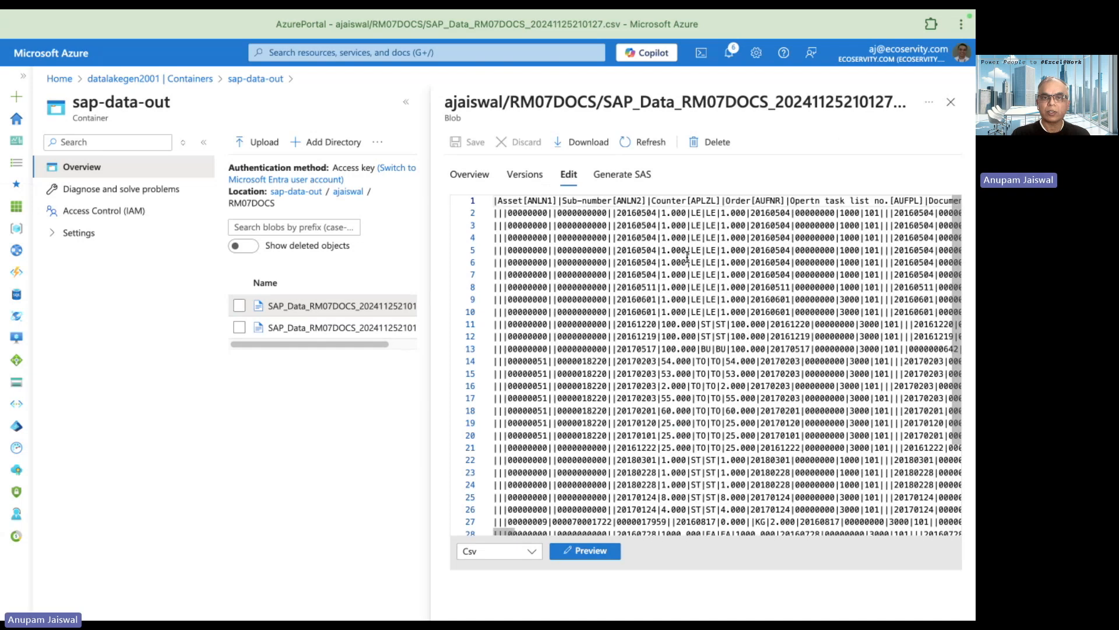
{"action": "double_click", "coordinate": [738, 201]}
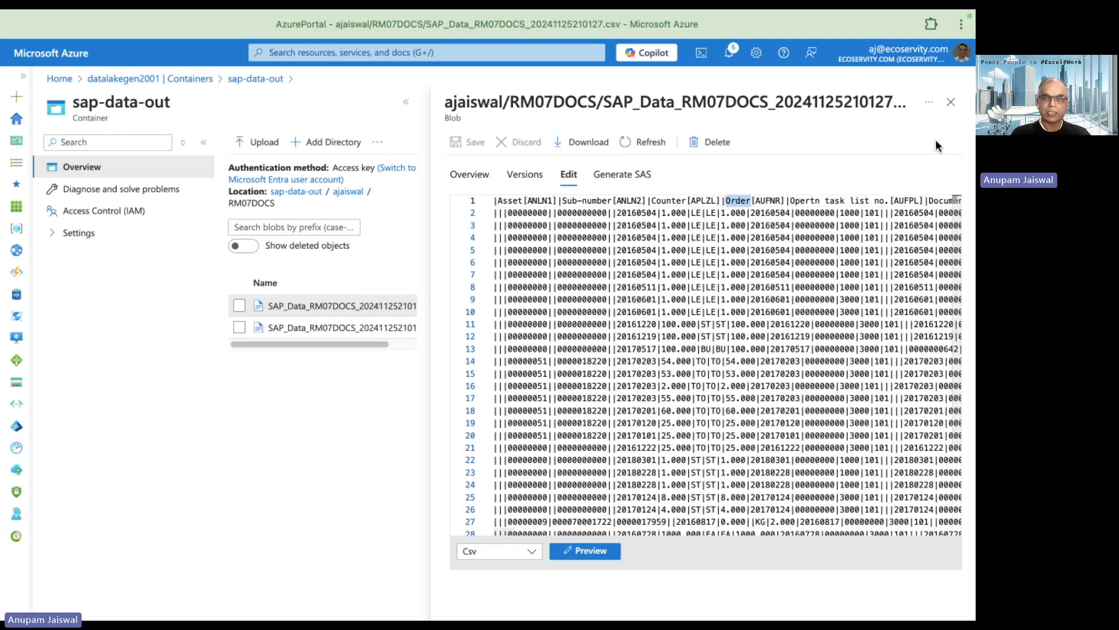
{"action": "key", "text": "super+Tab"}
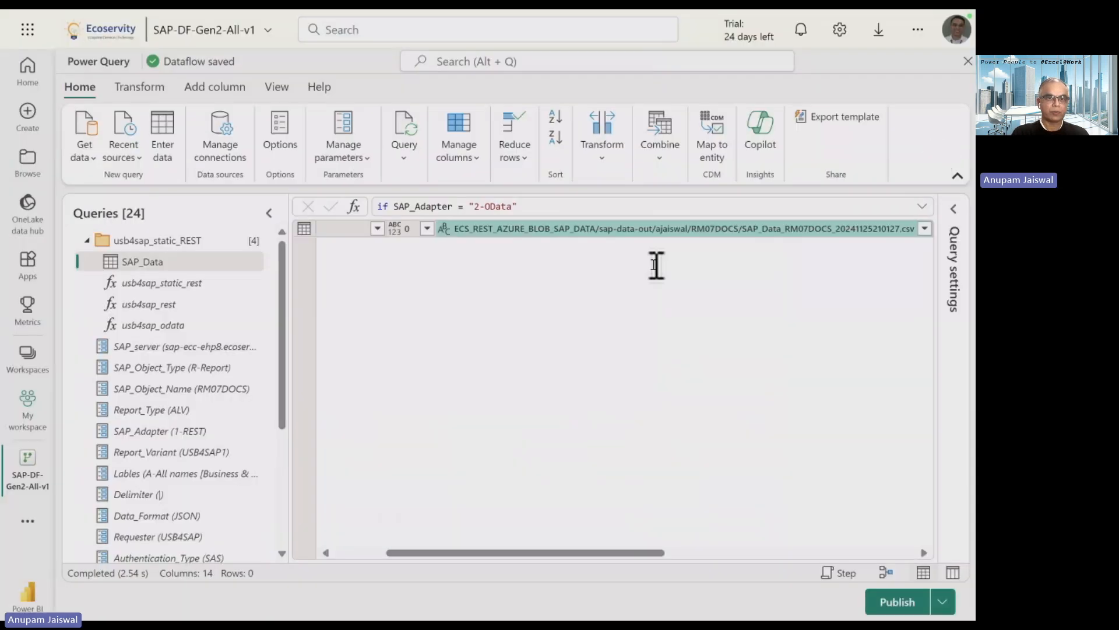